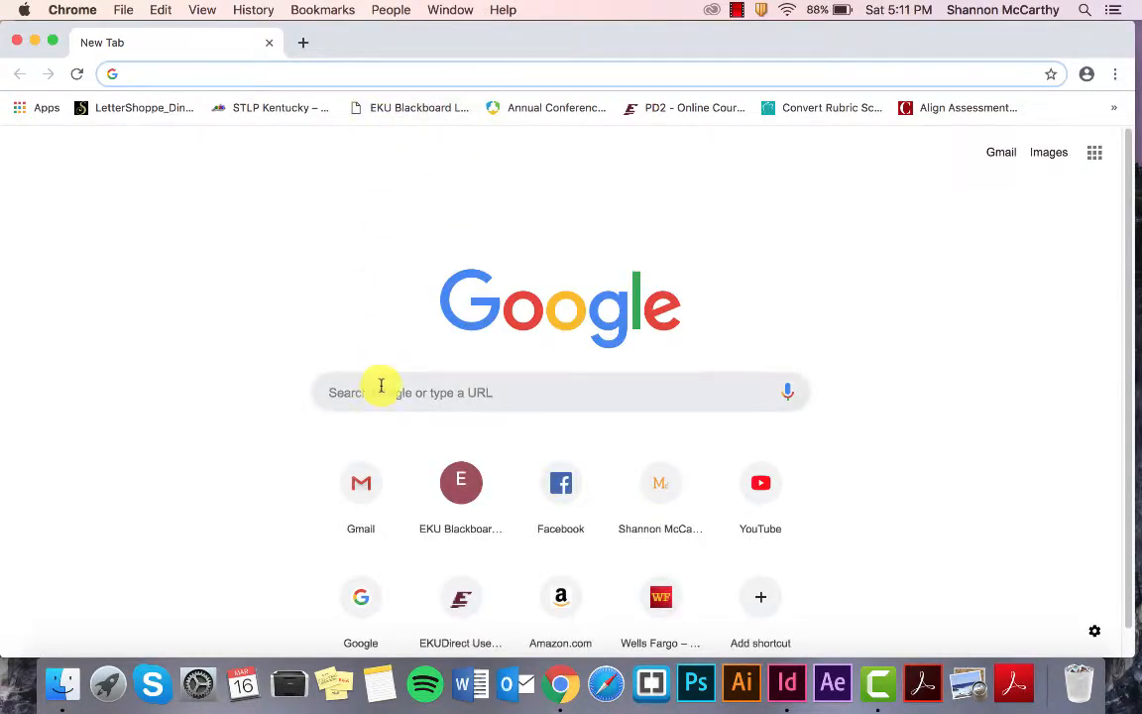
Search Google for "cats" and show the image results.
{"action": "left_click", "coordinate": [382, 388]}
{"action": "type", "text": "cats"}
{"action": "key", "text": "Return"}
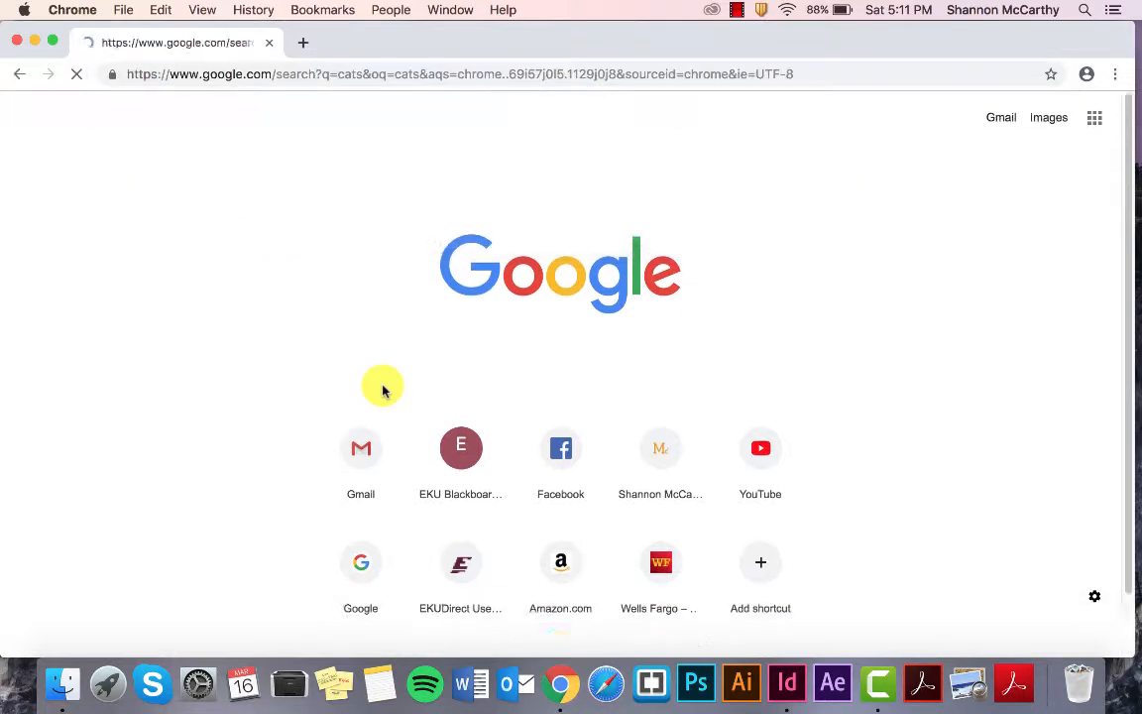
{"action": "left_click", "coordinate": [227, 183]}
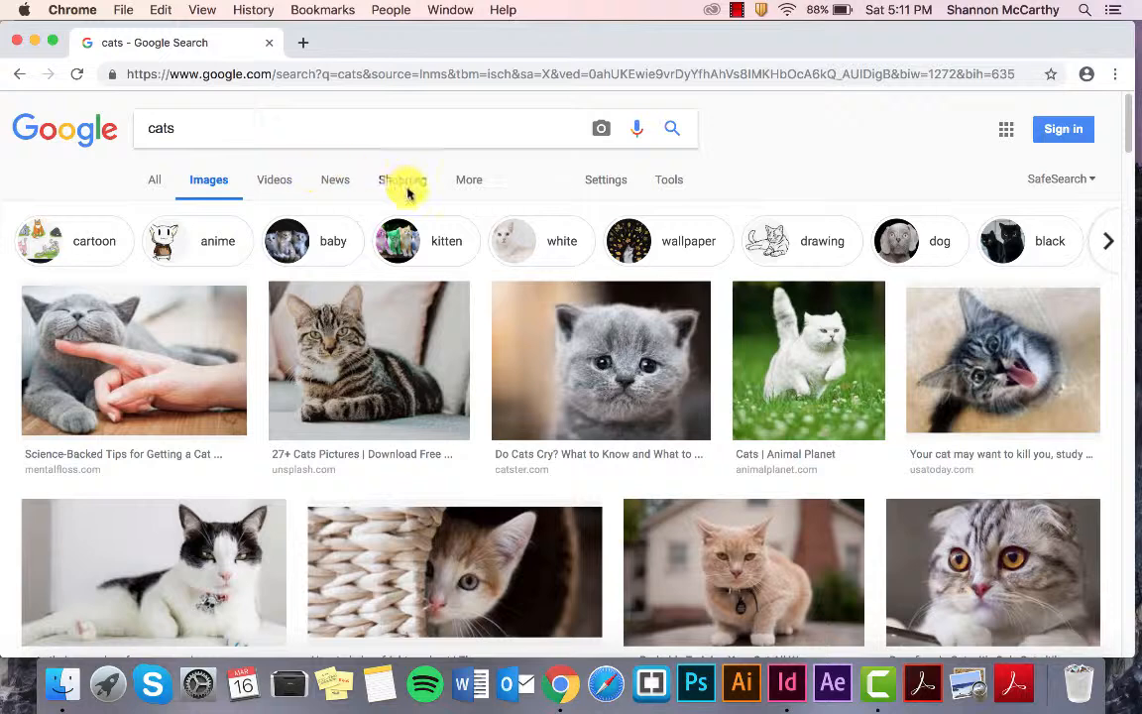
Filter the image results to pictures larger than 2 MP (1600×1200).
{"action": "left_click", "coordinate": [669, 183]}
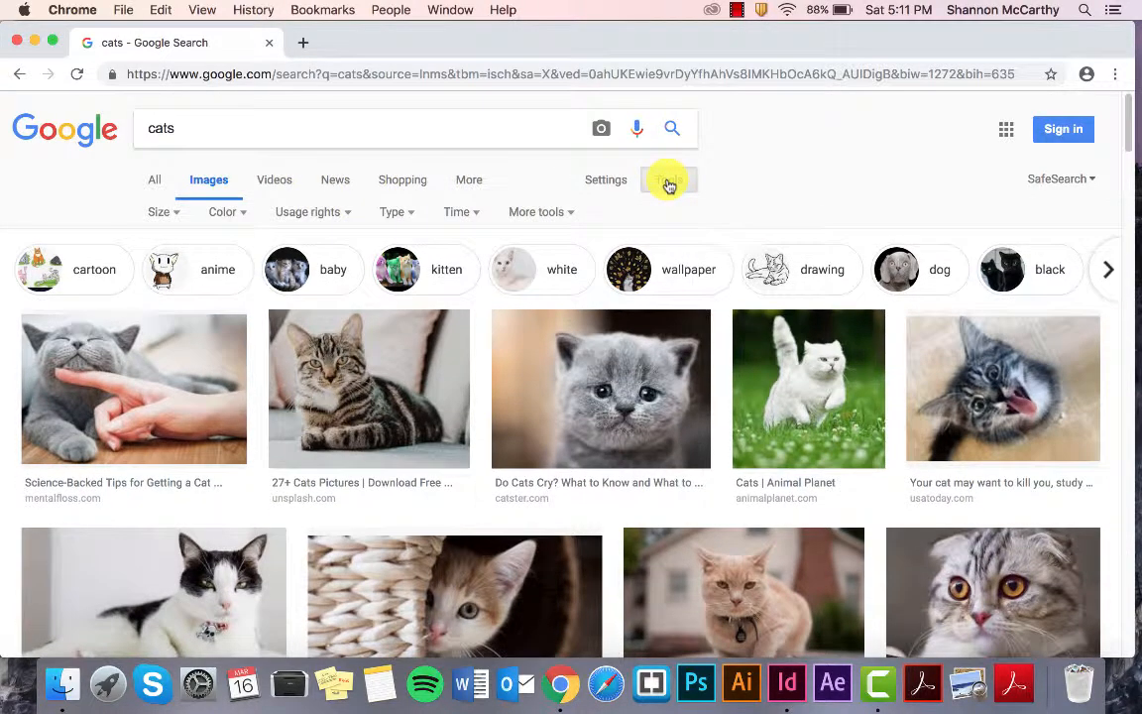
{"action": "left_click", "coordinate": [170, 212]}
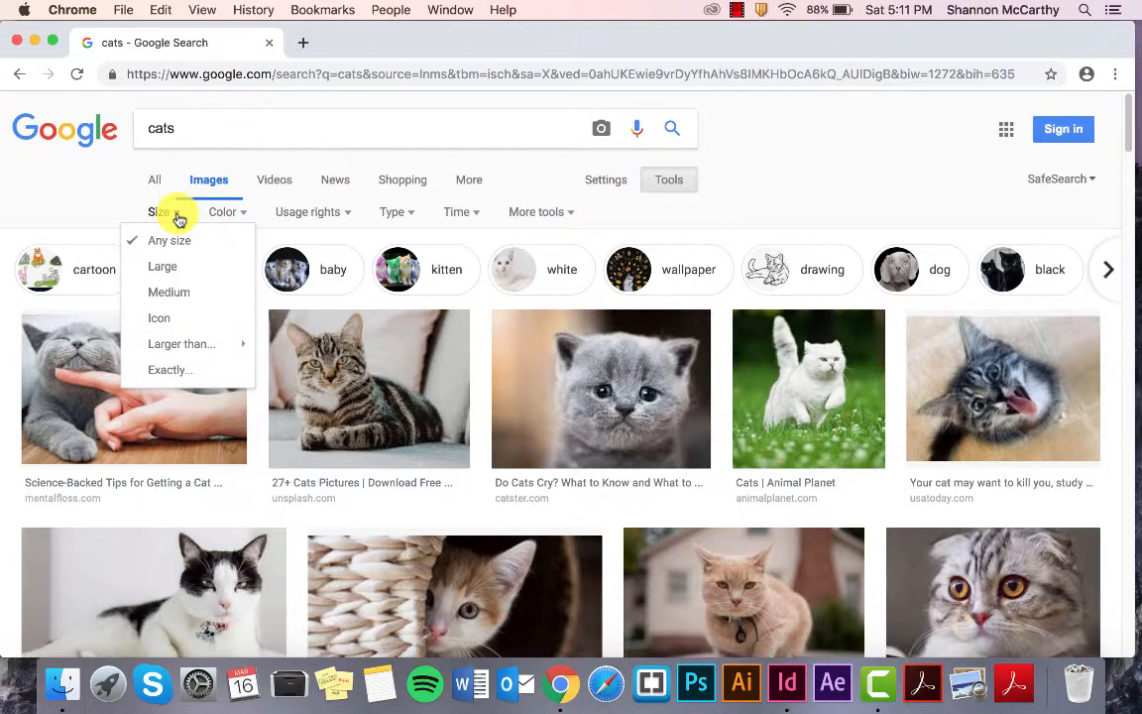
{"action": "mouse_move", "coordinate": [179, 344]}
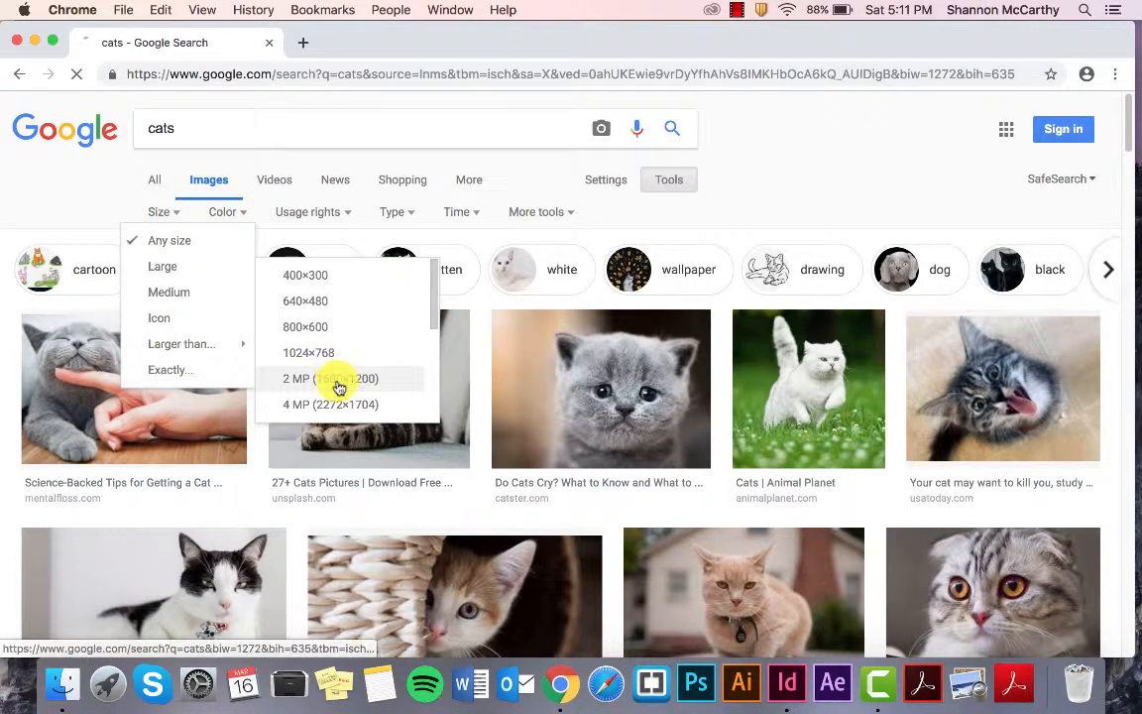
{"action": "left_click", "coordinate": [331, 377]}
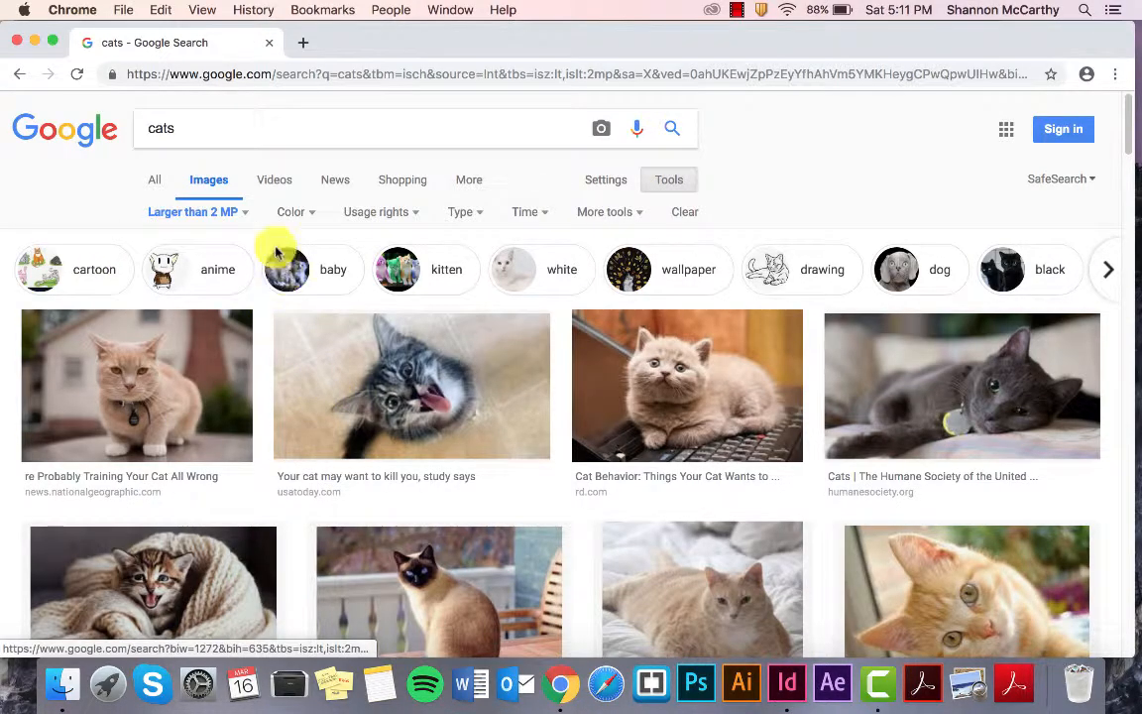
Restrict the usage rights of the cat images to "Labeled for reuse".
{"action": "left_click", "coordinate": [246, 220]}
{"action": "mouse_move", "coordinate": [211, 344]}
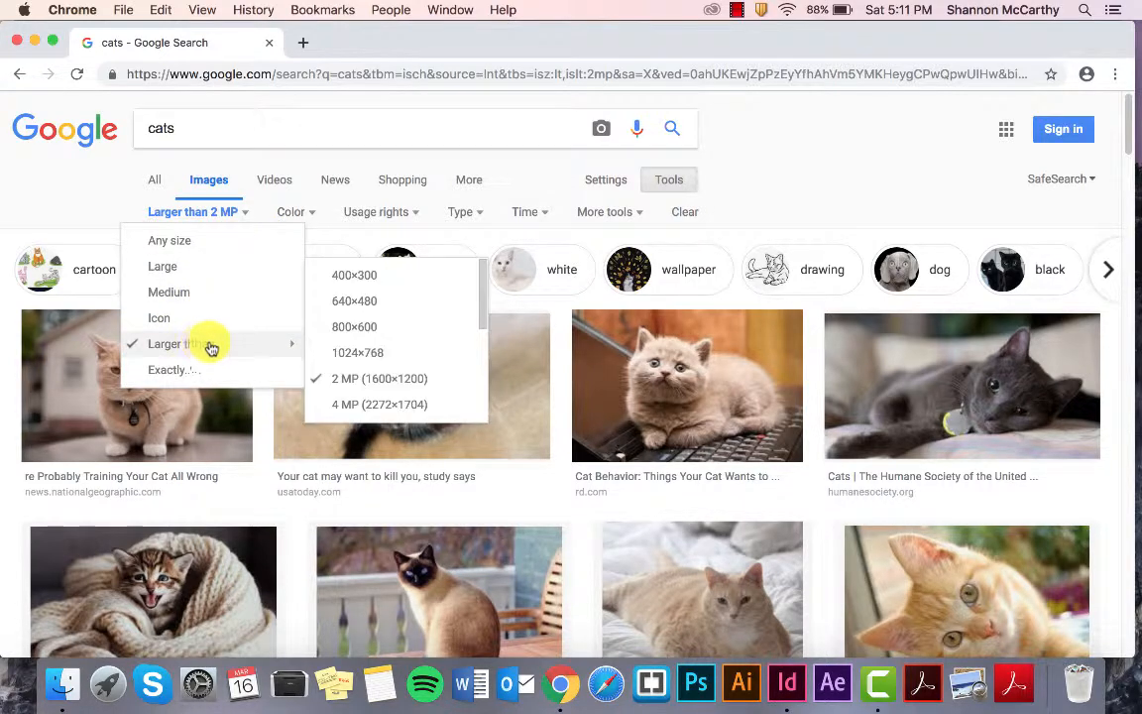
{"action": "left_click", "coordinate": [311, 213]}
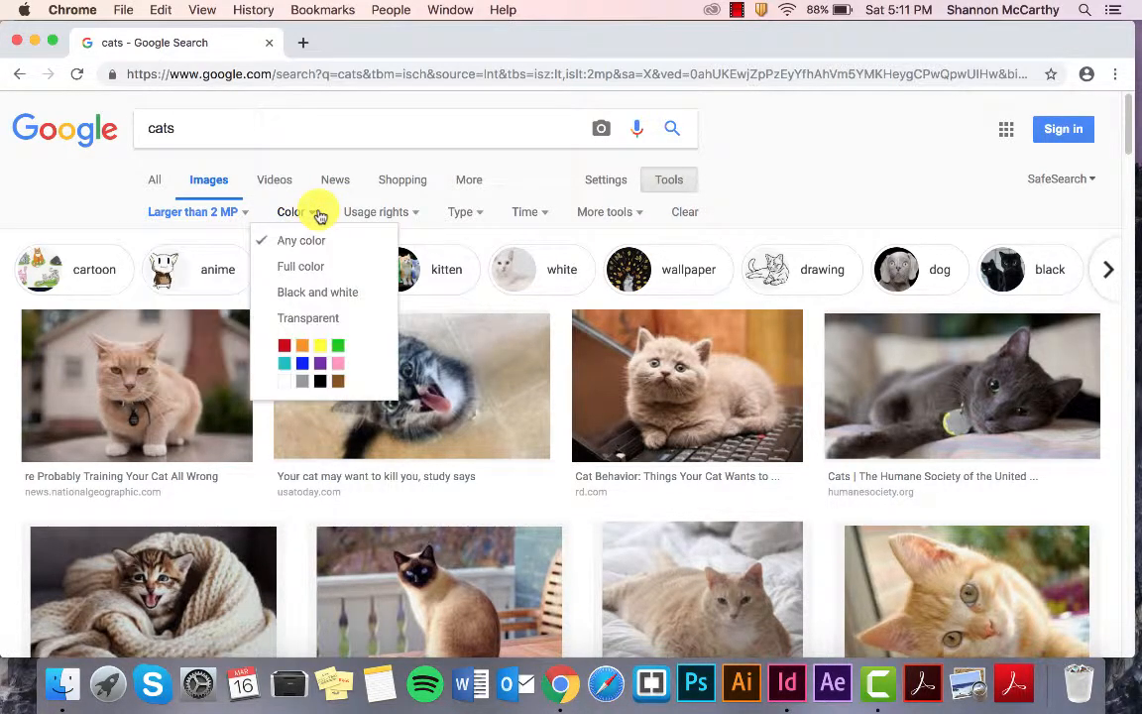
{"action": "left_click", "coordinate": [429, 220]}
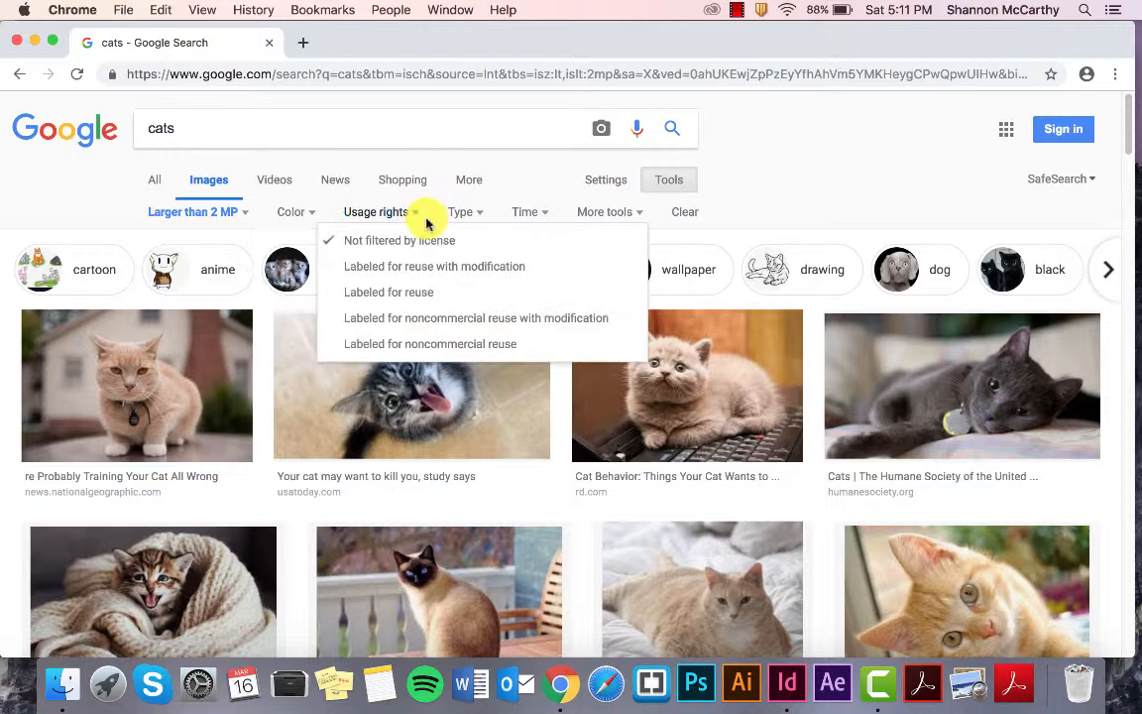
{"action": "left_click", "coordinate": [443, 294]}
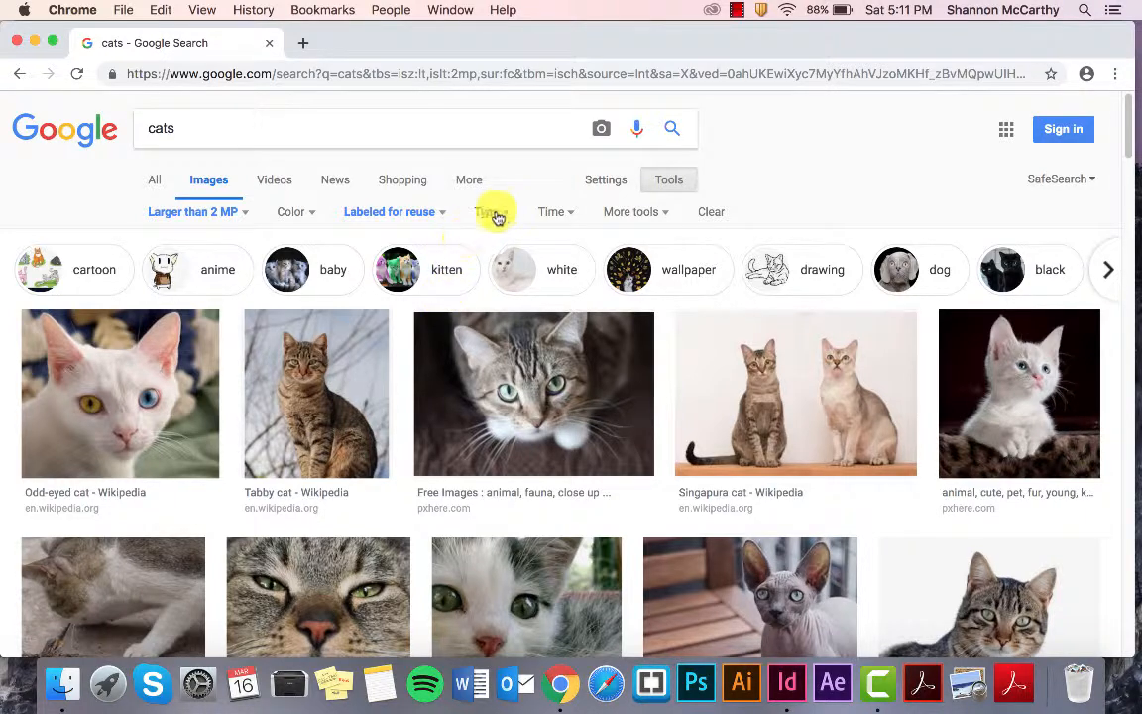
{"action": "left_click", "coordinate": [505, 217]}
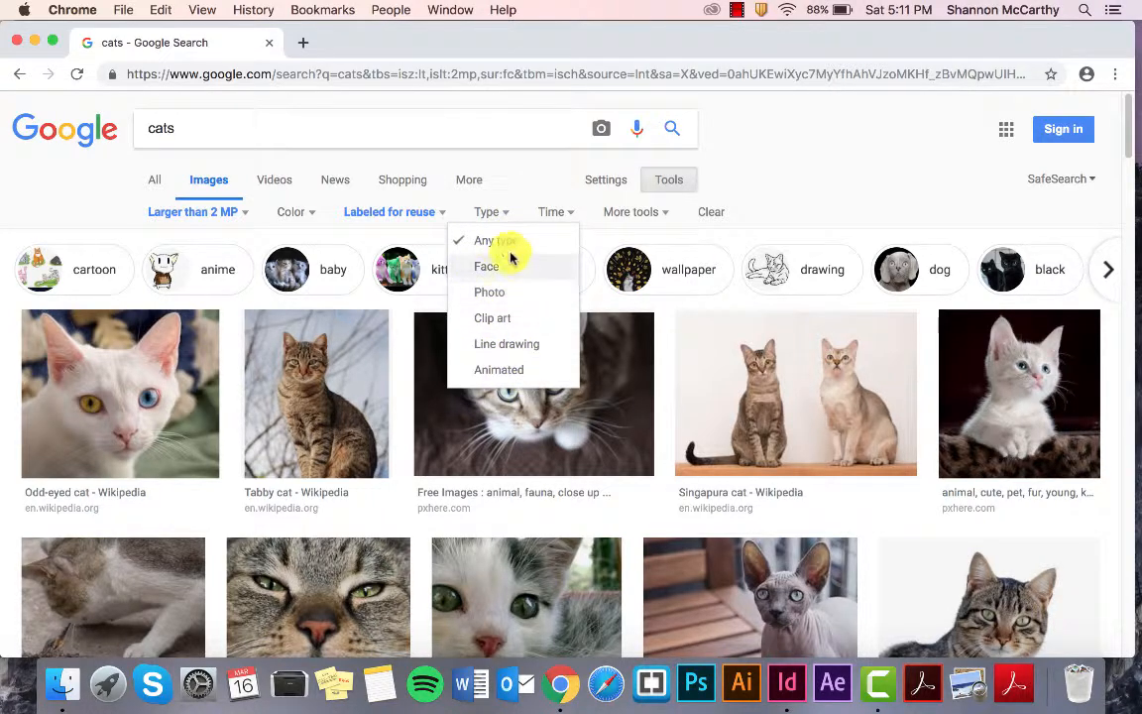
{"action": "left_click", "coordinate": [543, 183]}
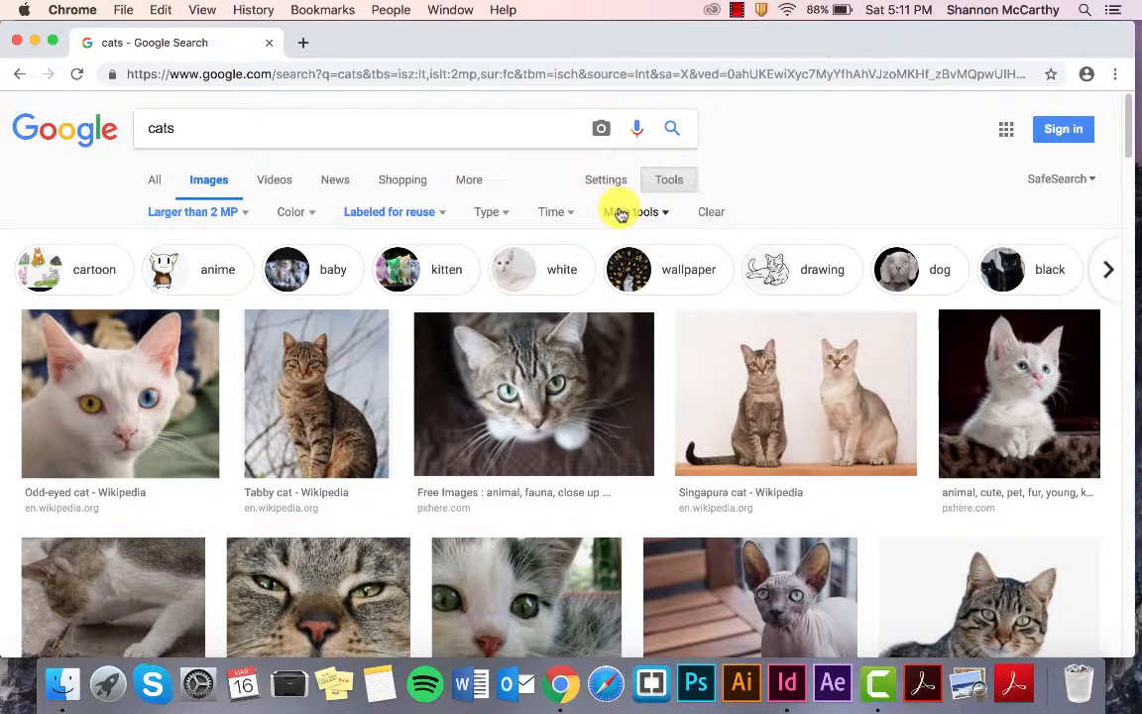
{"action": "left_click", "coordinate": [569, 217]}
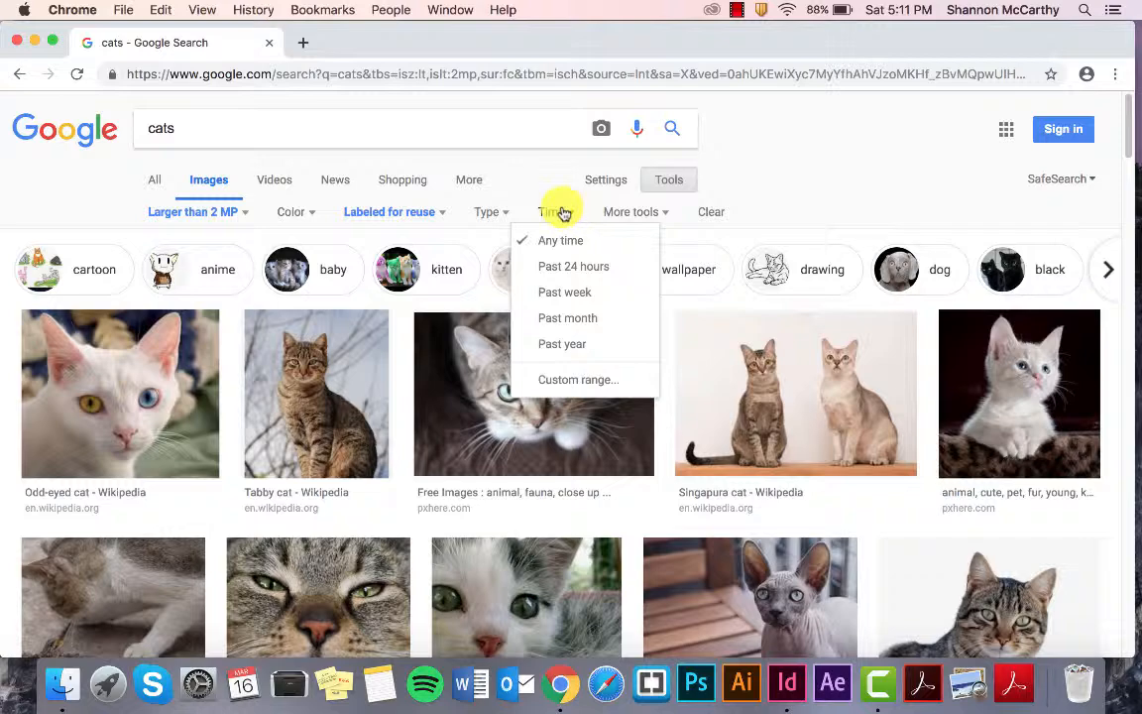
{"action": "left_click", "coordinate": [531, 183]}
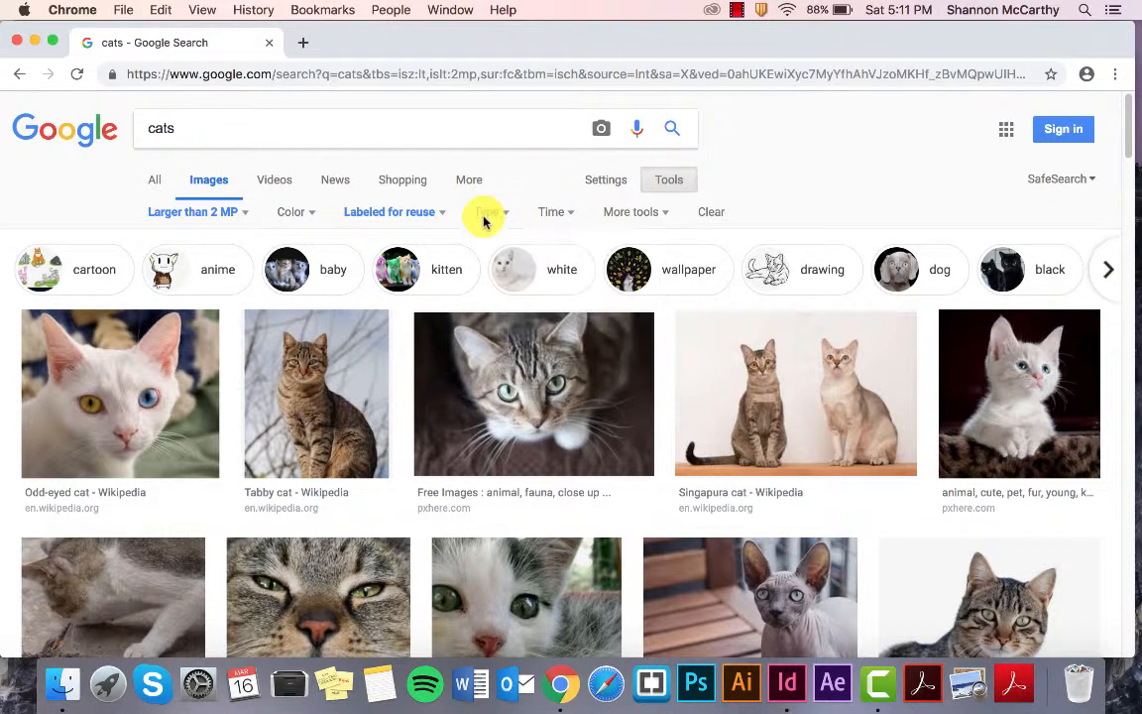
Open the tabby cat picture from its Wikipedia article in the full-size viewer and save it to the desktop.
{"action": "scroll", "coordinate": [254, 417], "scroll_direction": "down", "scroll_amount": 3}
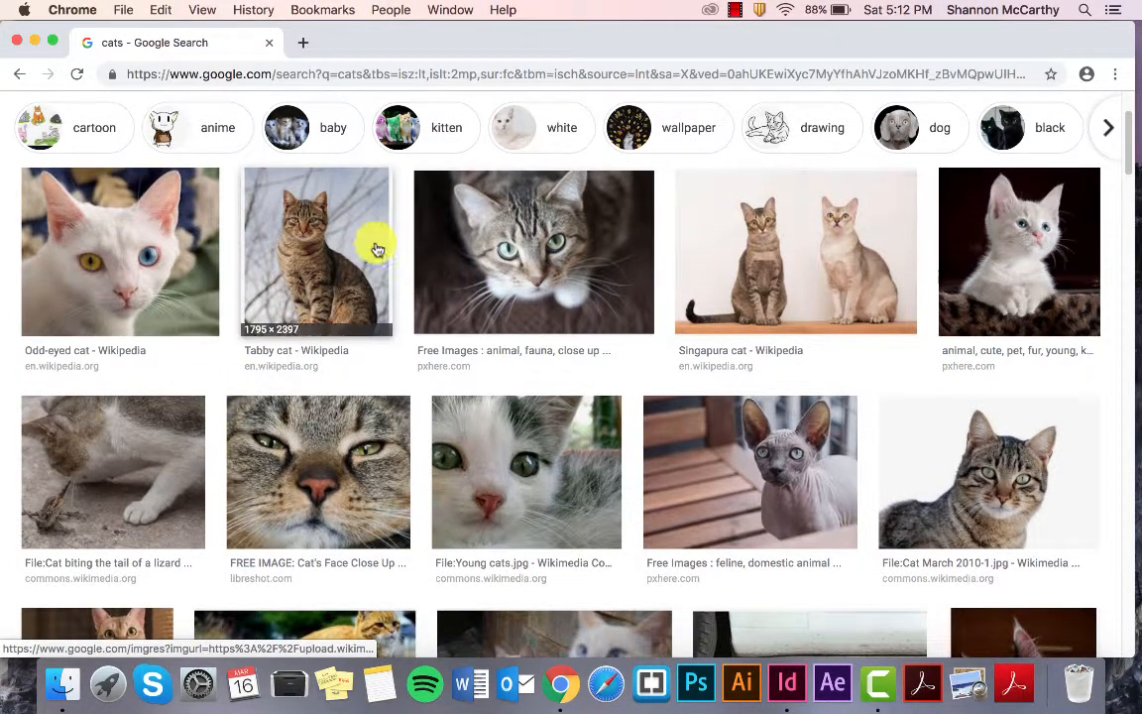
{"action": "left_click", "coordinate": [326, 242]}
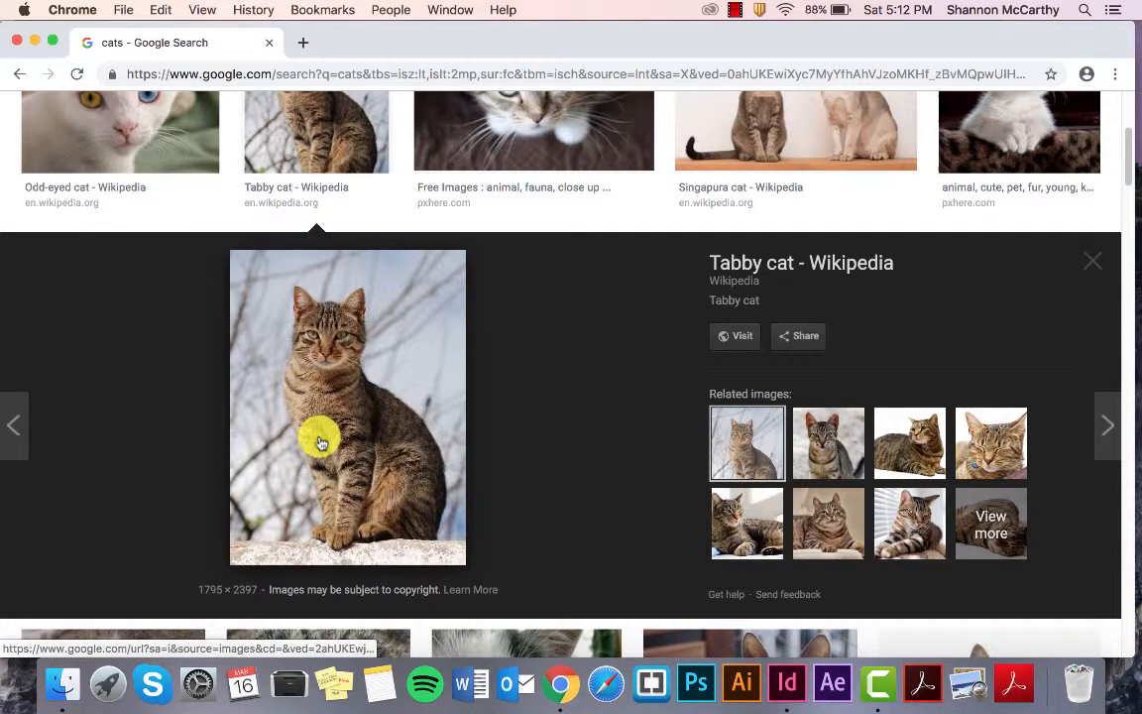
{"action": "left_click", "coordinate": [320, 434]}
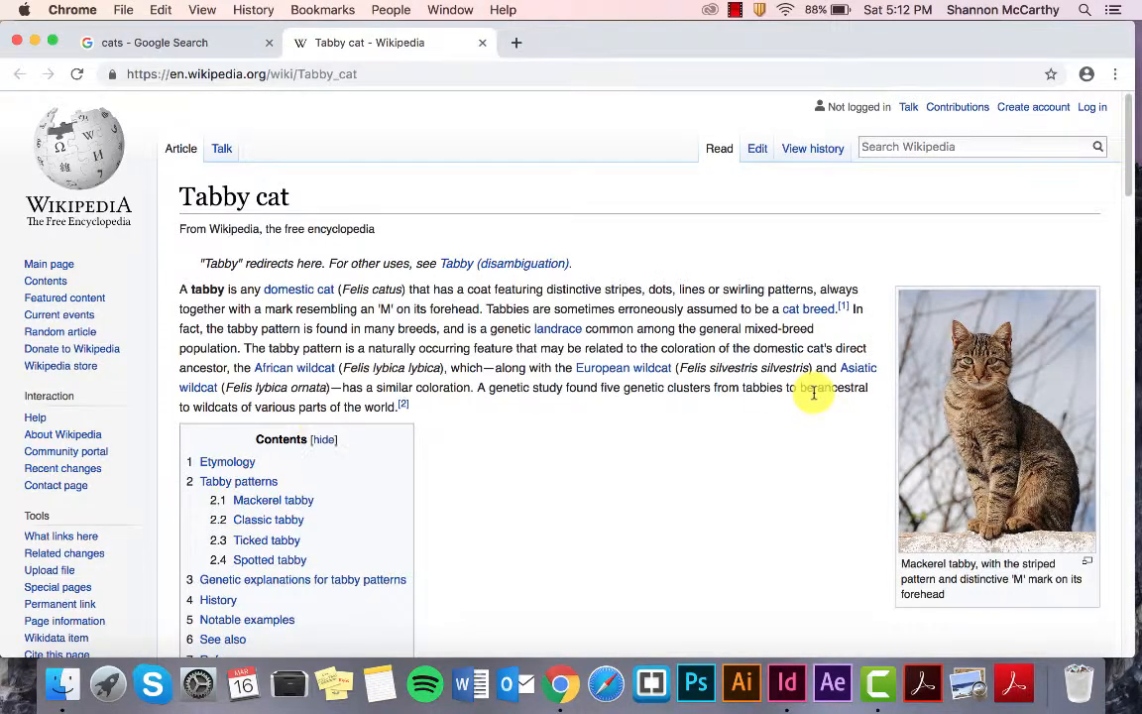
{"action": "left_click", "coordinate": [1000, 436]}
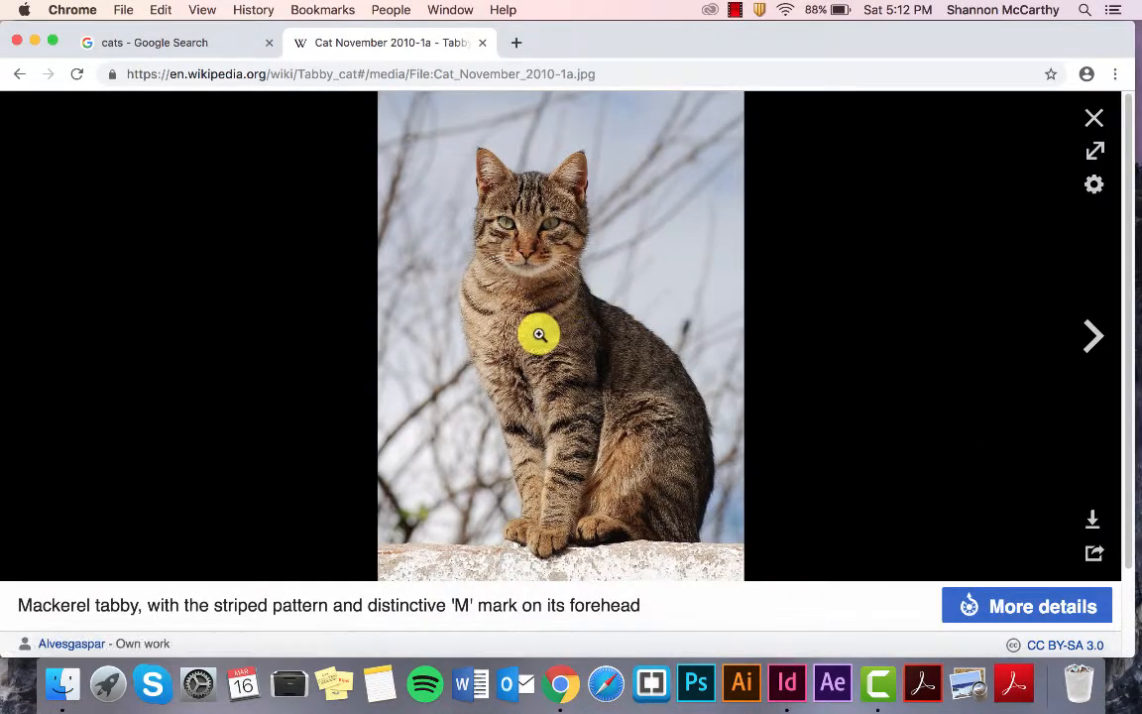
{"action": "left_click_drag", "start_coordinate": [536, 331], "coordinate": [13, 688]}
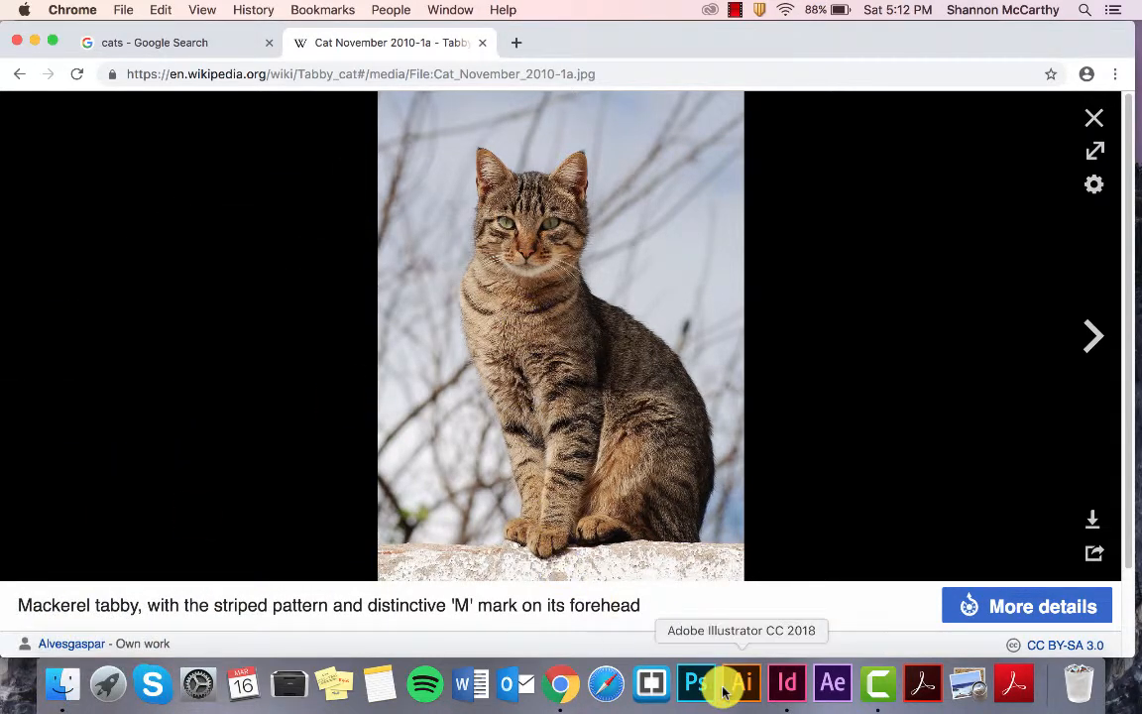
Switch to InDesign and zoom in on the page 2–3 spread of the Untitled-1 document.
{"action": "left_click", "coordinate": [790, 684]}
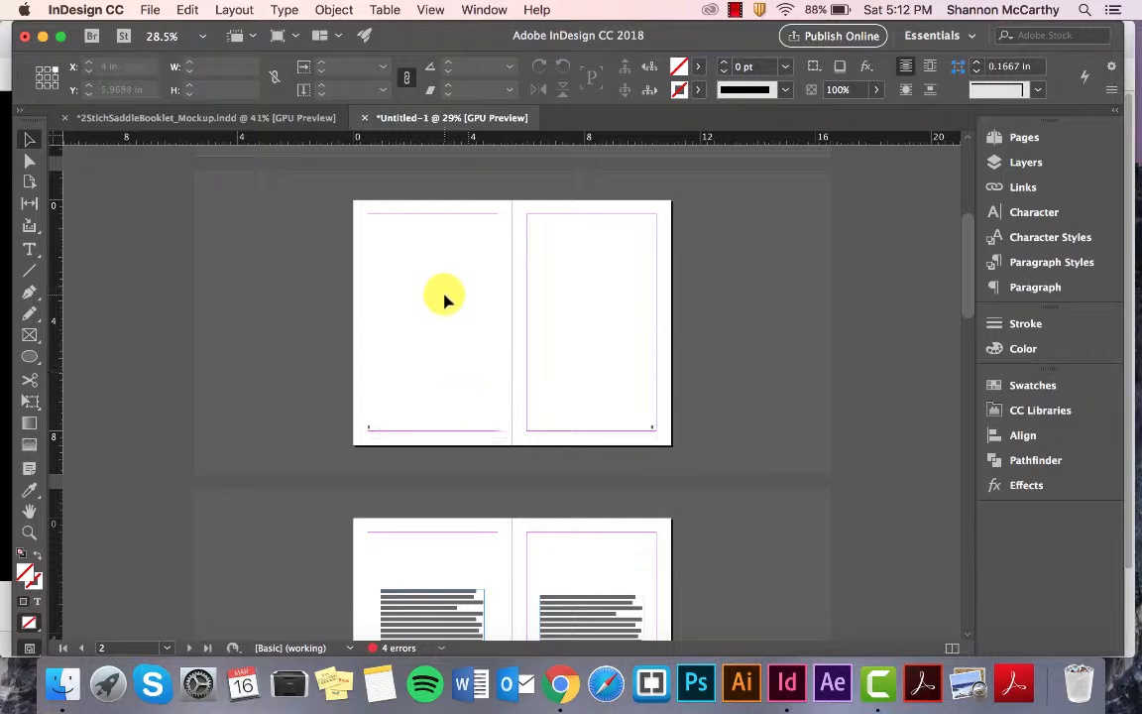
{"action": "scroll", "coordinate": [445, 299], "scroll_direction": "up", "scroll_amount": 5}
{"action": "scroll", "coordinate": [444, 300], "scroll_direction": "up", "scroll_amount": 3}
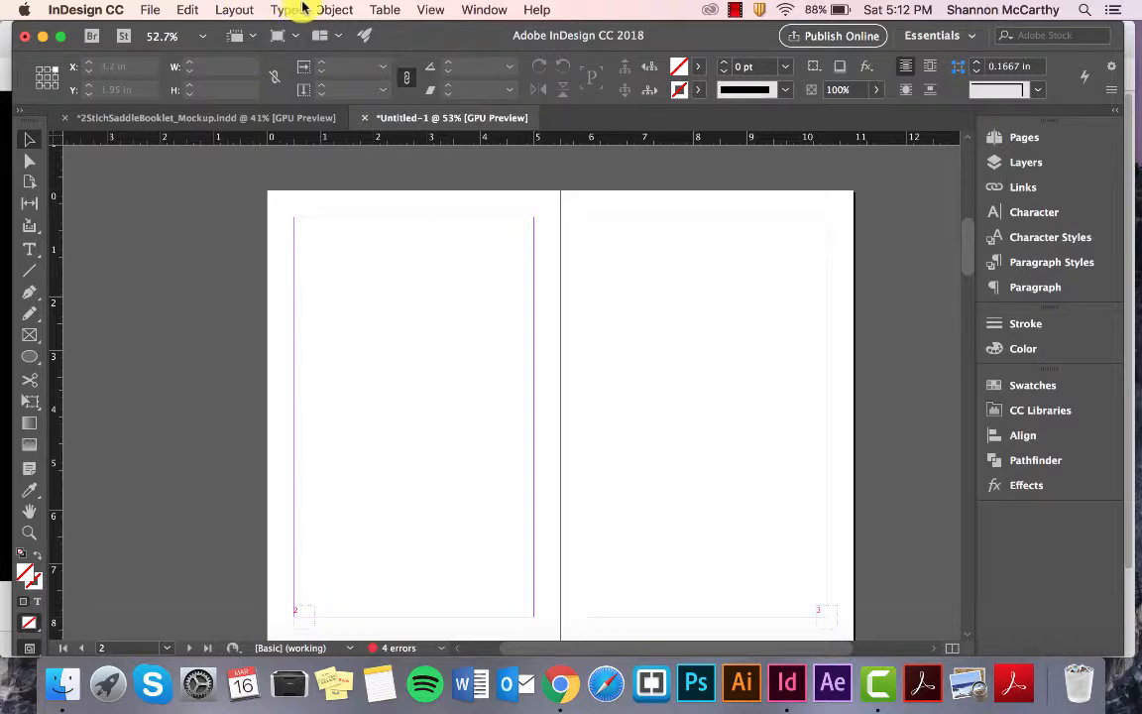
Place the 1024px cat JPG from the Desktop folder at full size on page 2.
{"action": "left_click", "coordinate": [148, 9]}
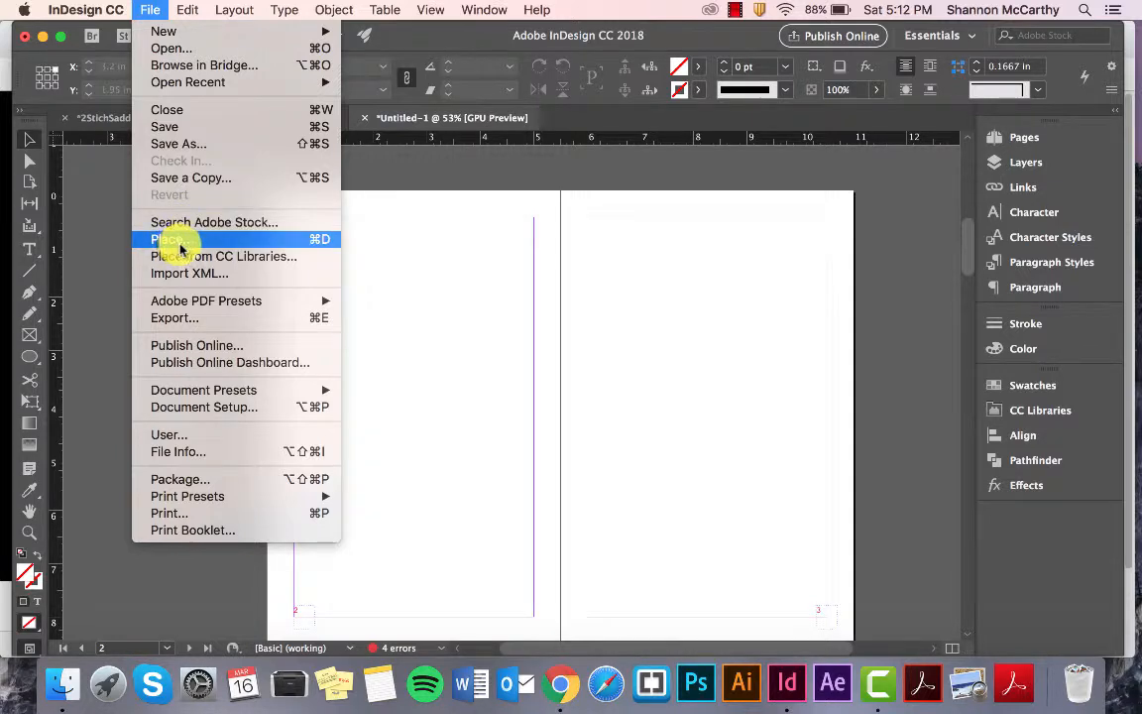
{"action": "left_click", "coordinate": [440, 295]}
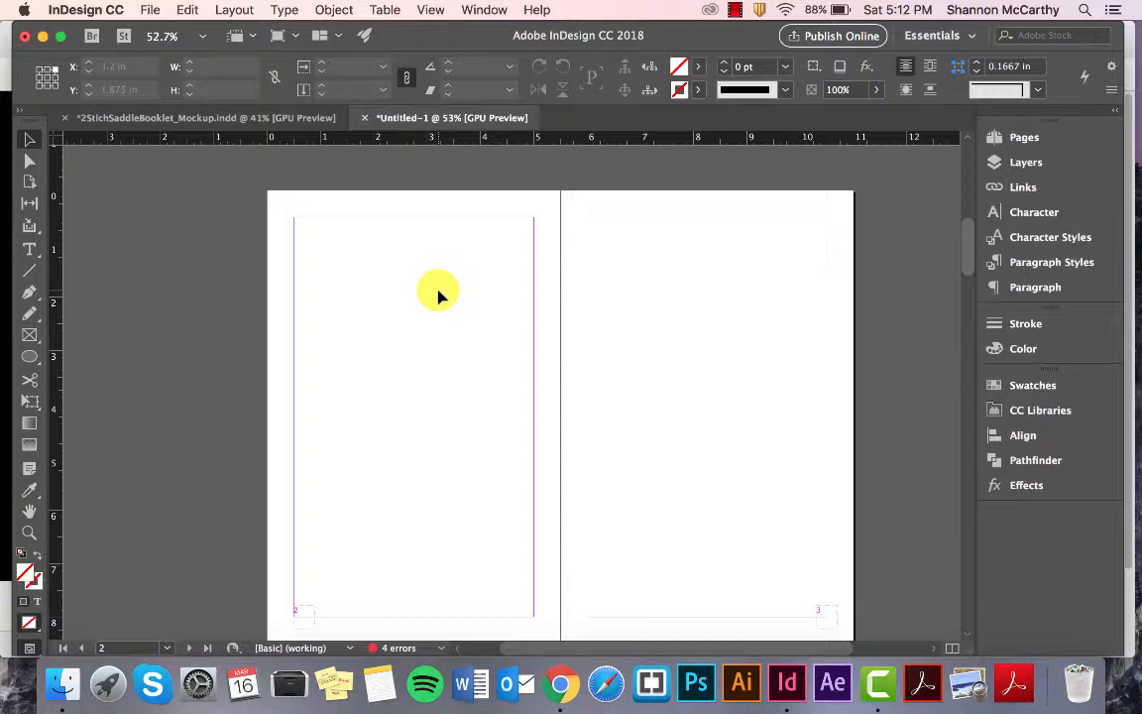
{"action": "key", "text": "super+d"}
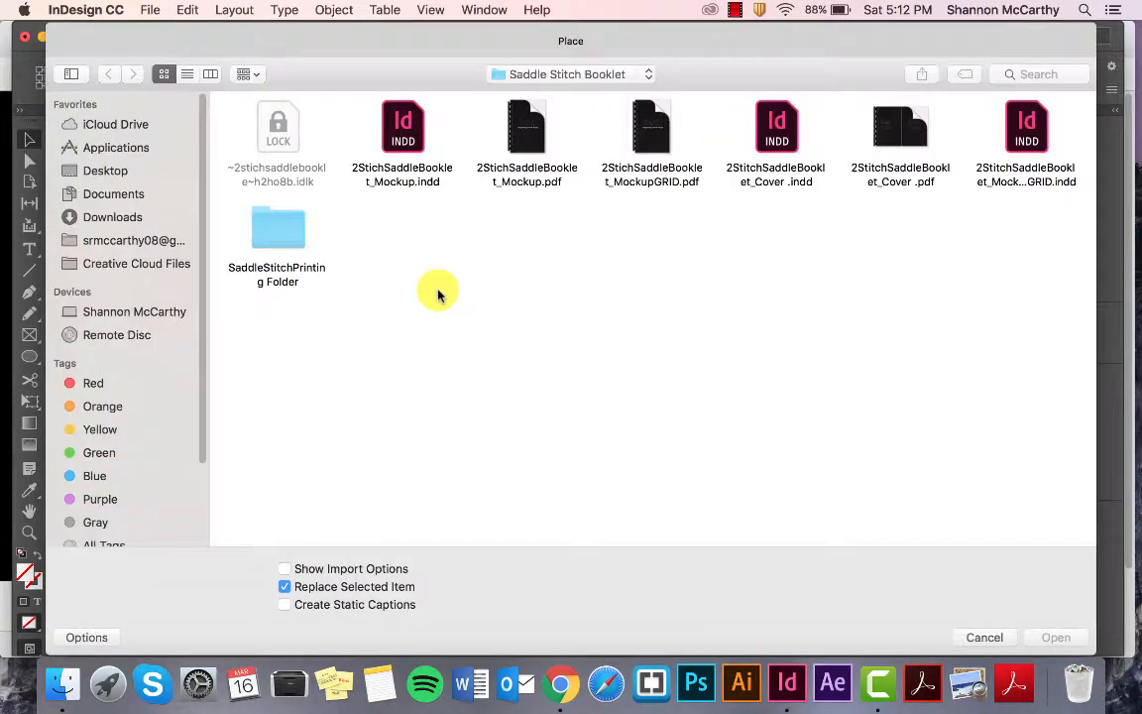
{"action": "left_click", "coordinate": [94, 171]}
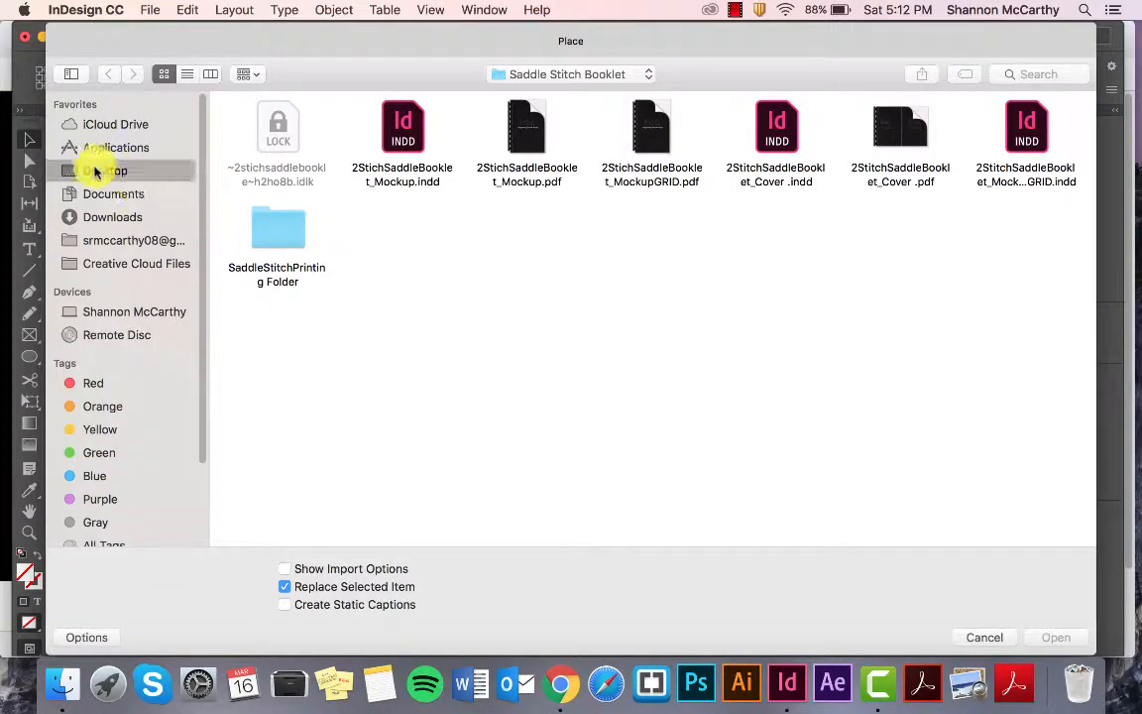
{"action": "left_click", "coordinate": [281, 123]}
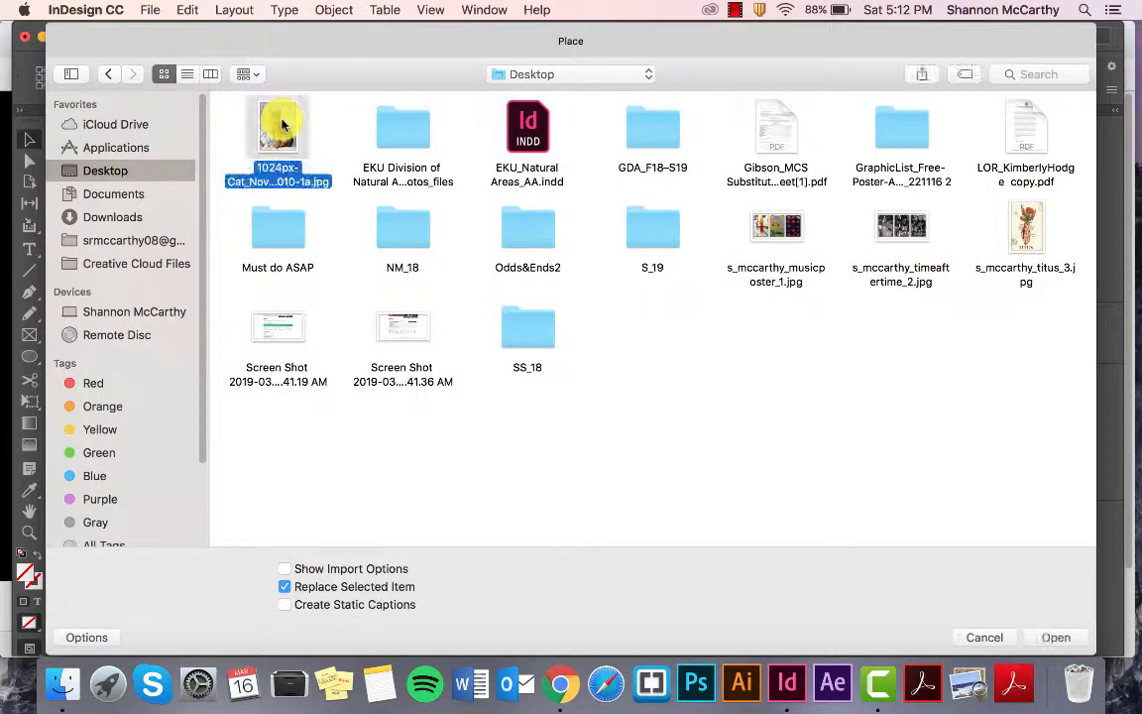
{"action": "double_click", "coordinate": [281, 123]}
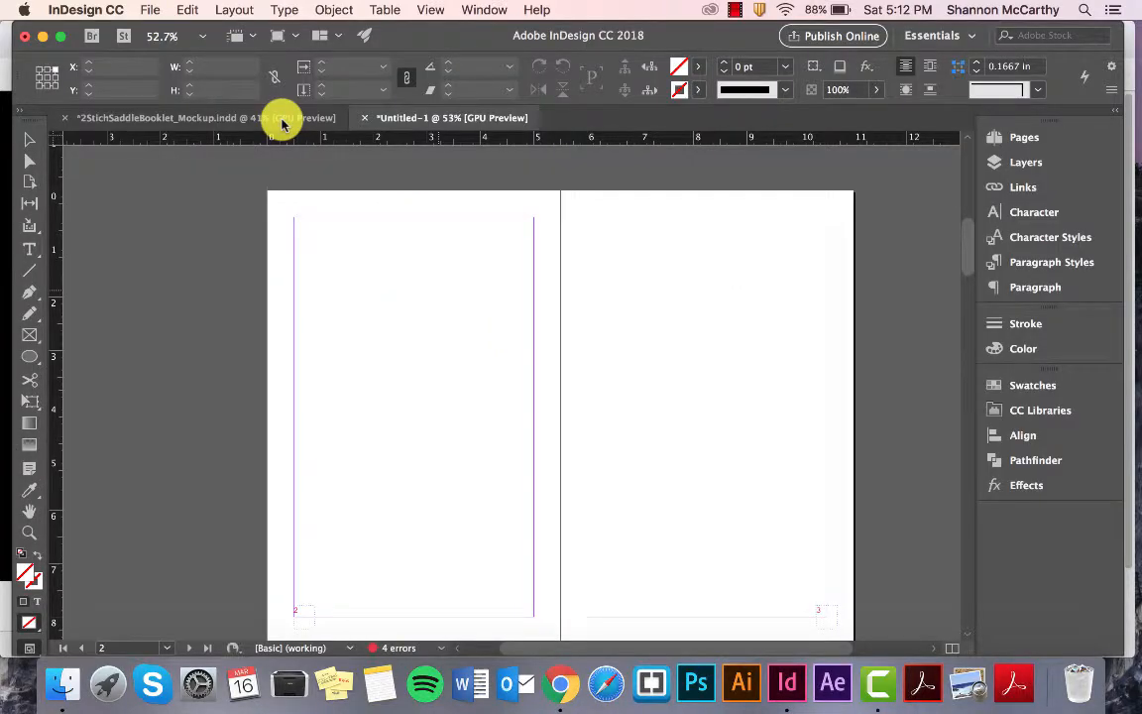
{"action": "left_click", "coordinate": [317, 293]}
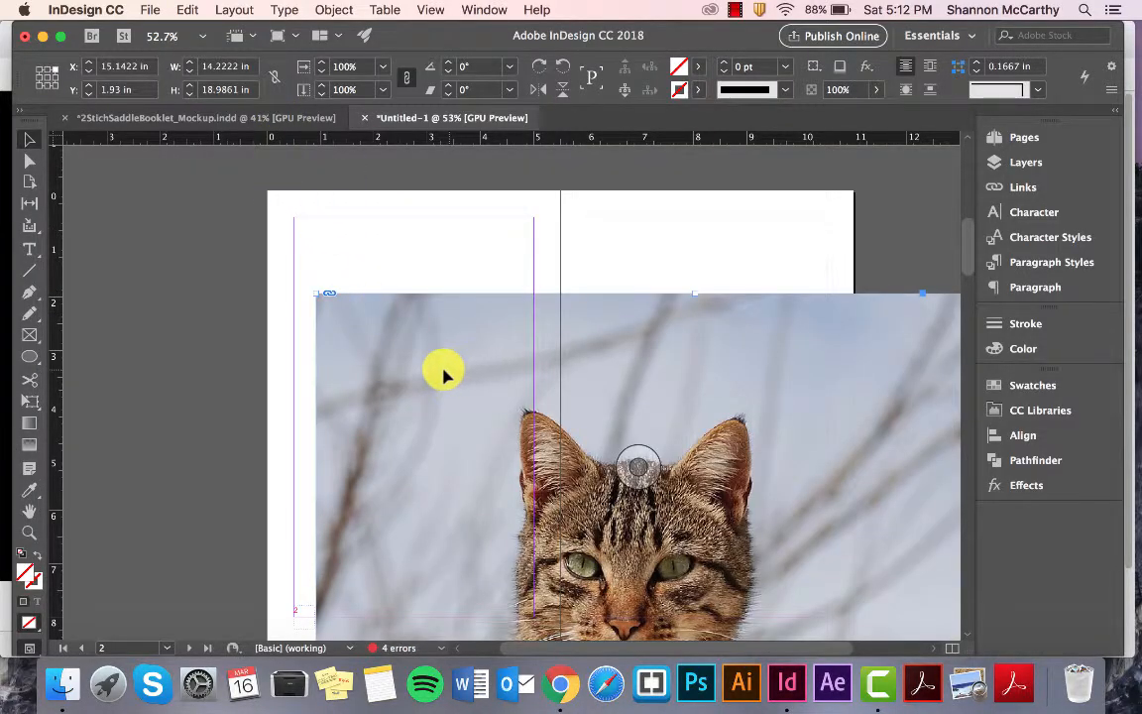
Move the placed cat image across the page 2–3 spread, with its top edge about 0.6 in below the page top.
{"action": "left_click_drag", "start_coordinate": [445, 370], "coordinate": [330, 285]}
{"action": "key", "text": "super+minus"}
{"action": "left_click_drag", "start_coordinate": [456, 387], "coordinate": [451, 327]}
{"action": "scroll", "coordinate": [447, 331], "scroll_direction": "down", "scroll_amount": 3}
{"action": "scroll", "coordinate": [447, 332], "scroll_direction": "up", "scroll_amount": 6}
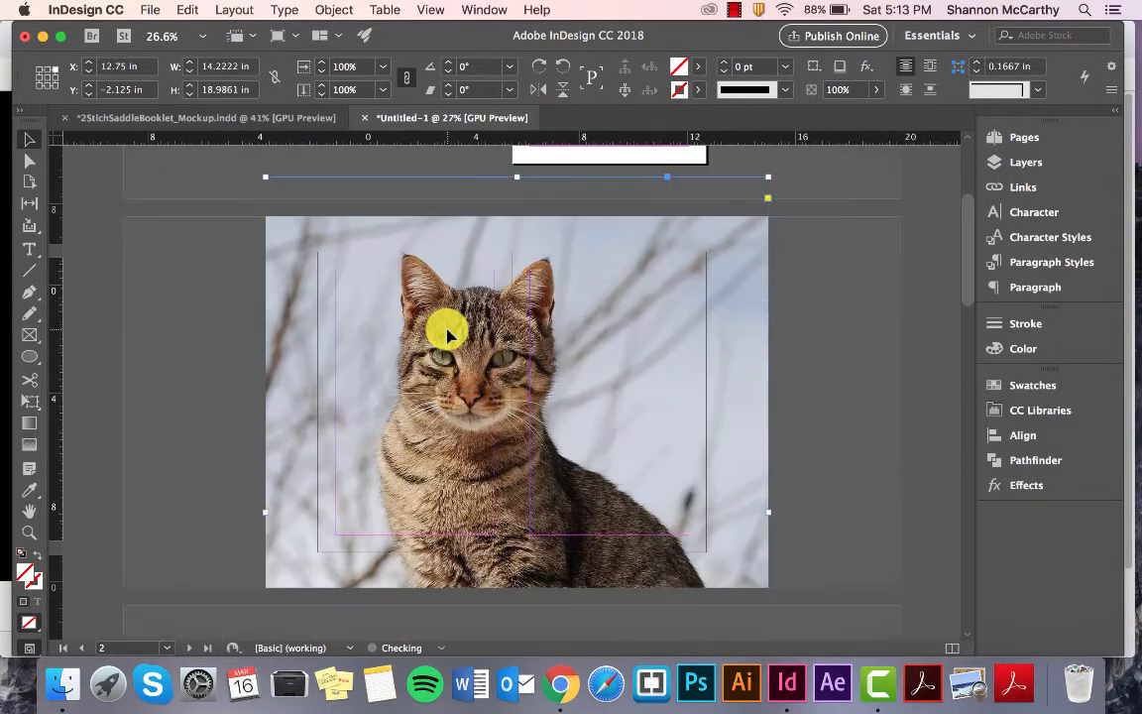
{"action": "left_click_drag", "start_coordinate": [342, 318], "coordinate": [354, 443]}
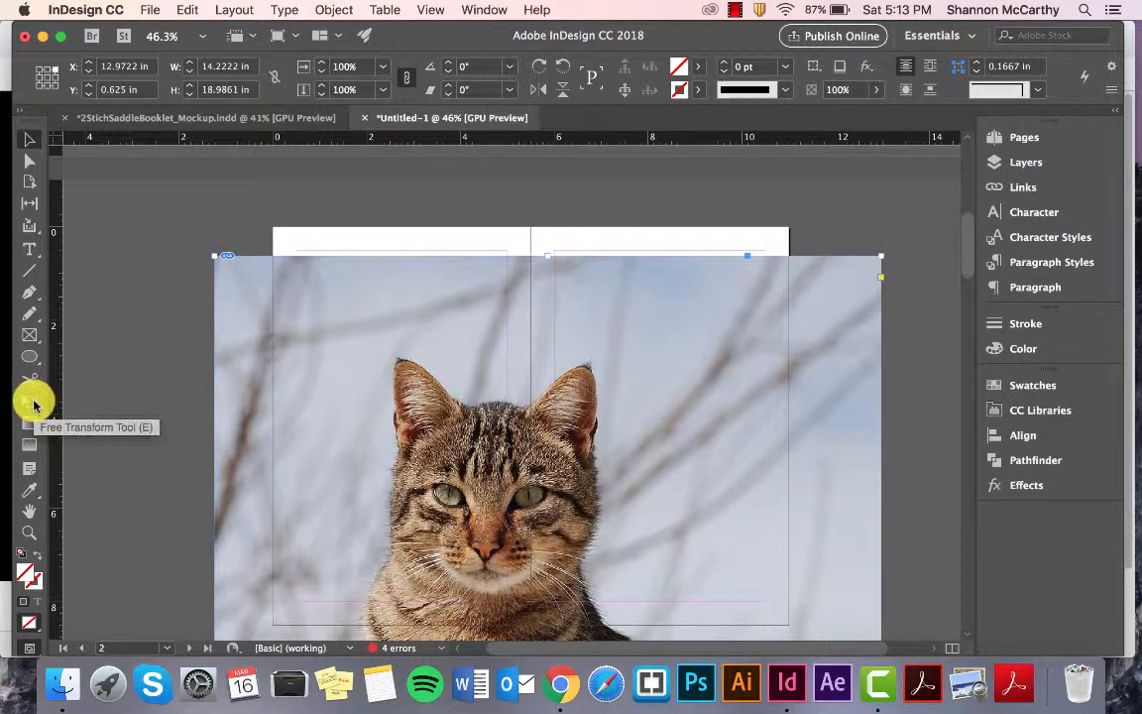
Scale the cat image down proportionally to about 5.2 × 7.0 in with the Free Transform tool.
{"action": "left_click", "coordinate": [33, 402]}
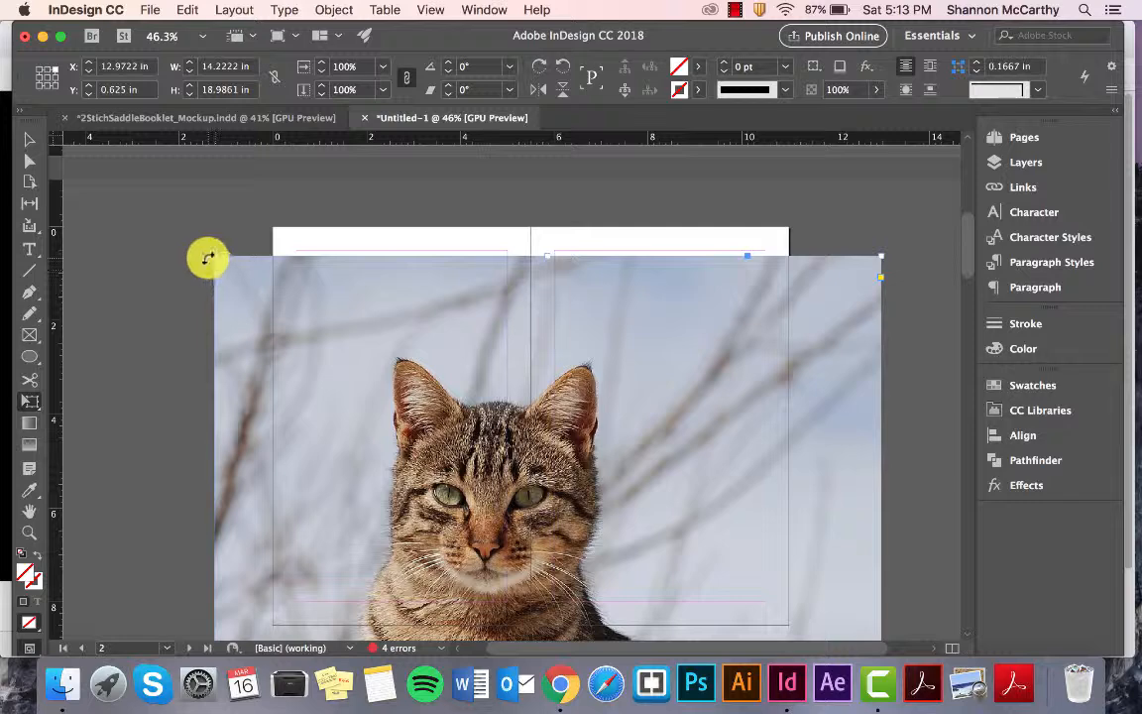
{"action": "left_click_drag", "start_coordinate": [225, 265], "coordinate": [436, 531]}
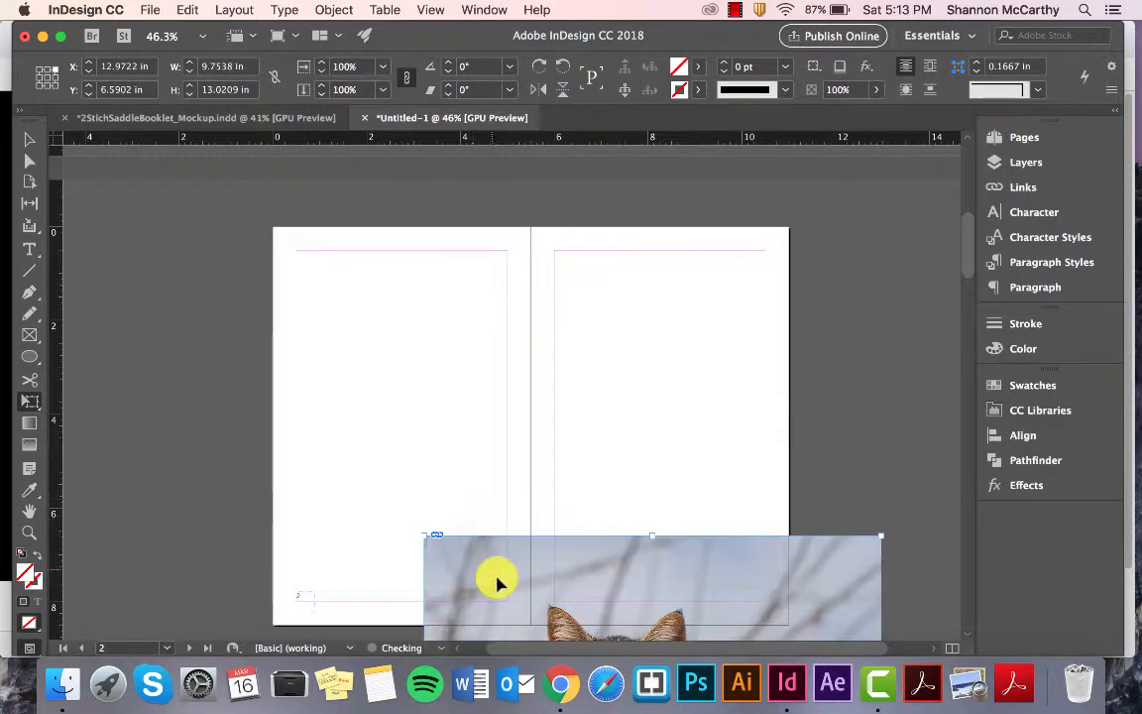
{"action": "left_click_drag", "start_coordinate": [393, 360], "coordinate": [299, 254]}
{"action": "left_click_drag", "start_coordinate": [217, 201], "coordinate": [433, 486]}
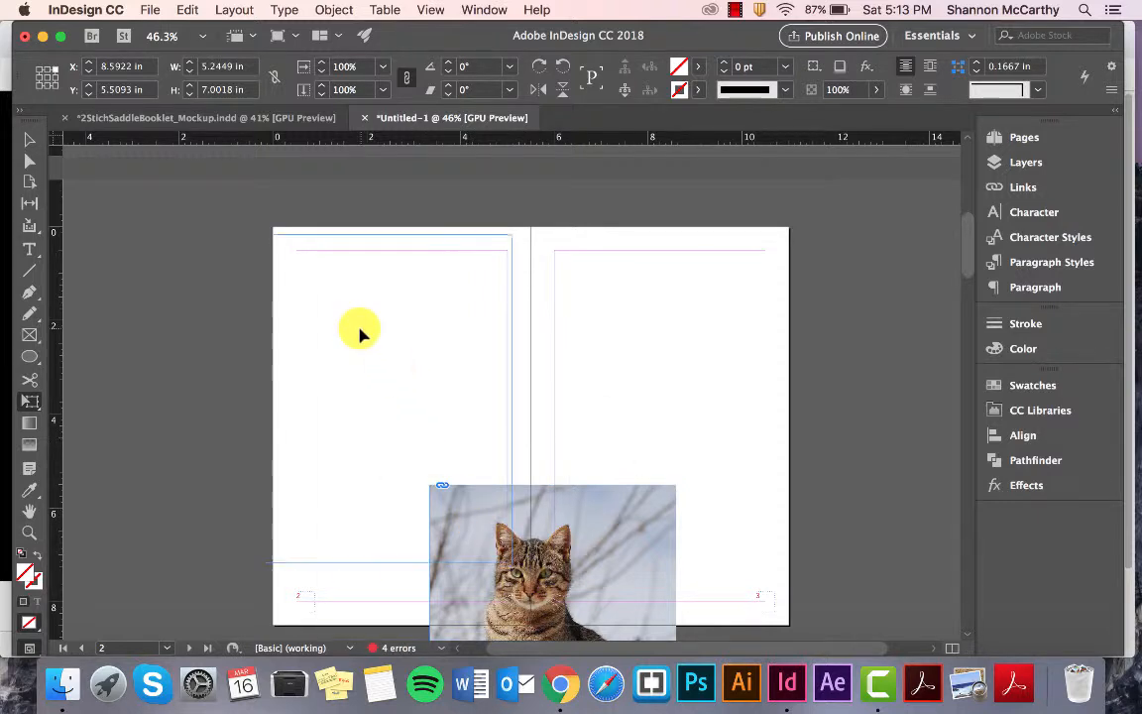
Align the image's upper inner corner with page 2's top edge and the spine, and enlarge it to about 6.5 × 8.7 in.
{"action": "left_click_drag", "start_coordinate": [375, 328], "coordinate": [378, 325]}
{"action": "scroll", "coordinate": [379, 428], "scroll_direction": "down", "scroll_amount": 1}
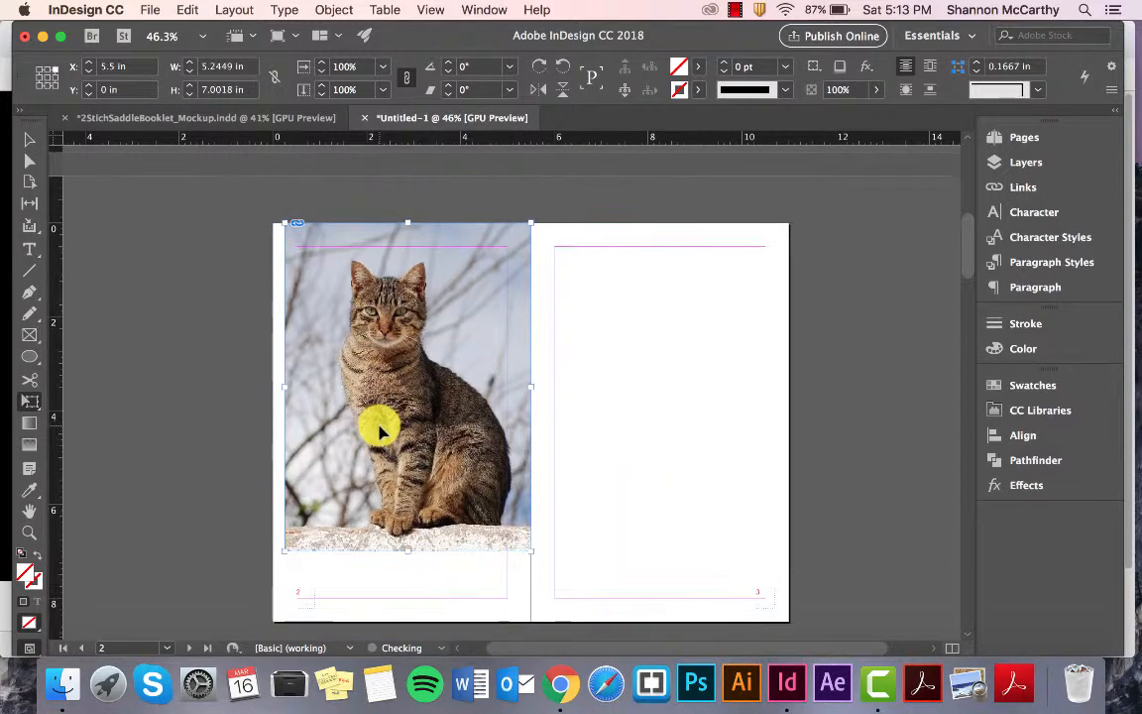
{"action": "left_click_drag", "start_coordinate": [284, 551], "coordinate": [237, 638]}
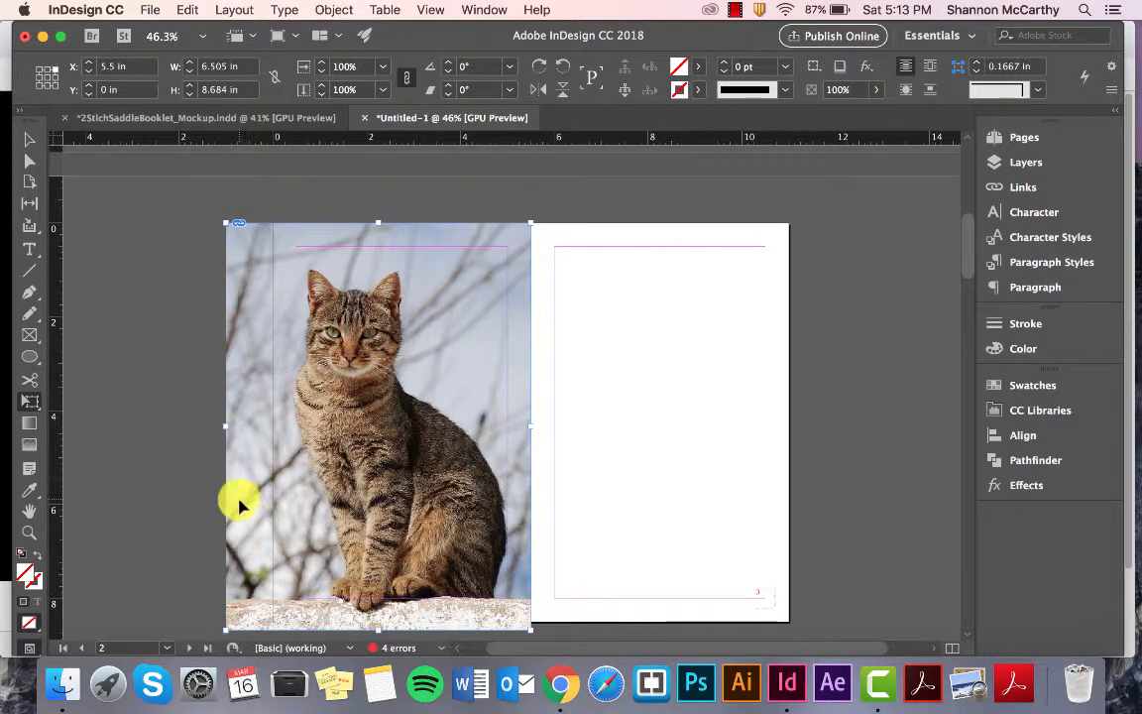
Select the cat picture inside its frame with Direct Selection and scale only the picture down to about 42.5%.
{"action": "key", "text": "v"}
{"action": "left_click", "coordinate": [212, 481]}
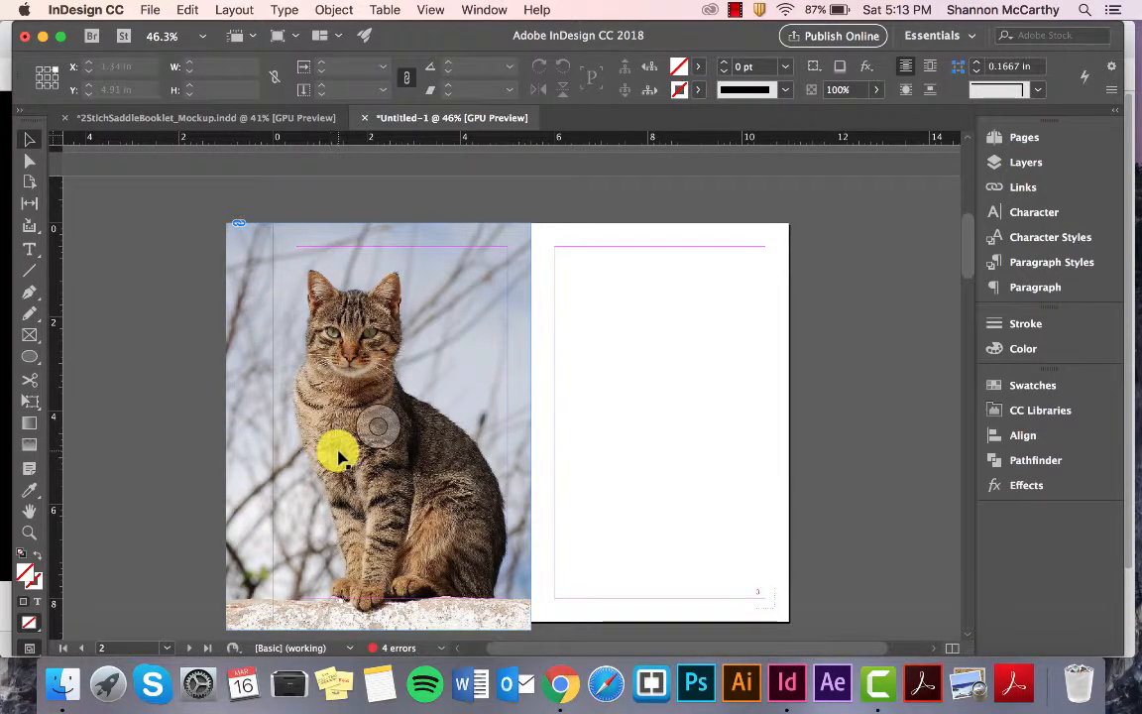
{"action": "left_click", "coordinate": [338, 456]}
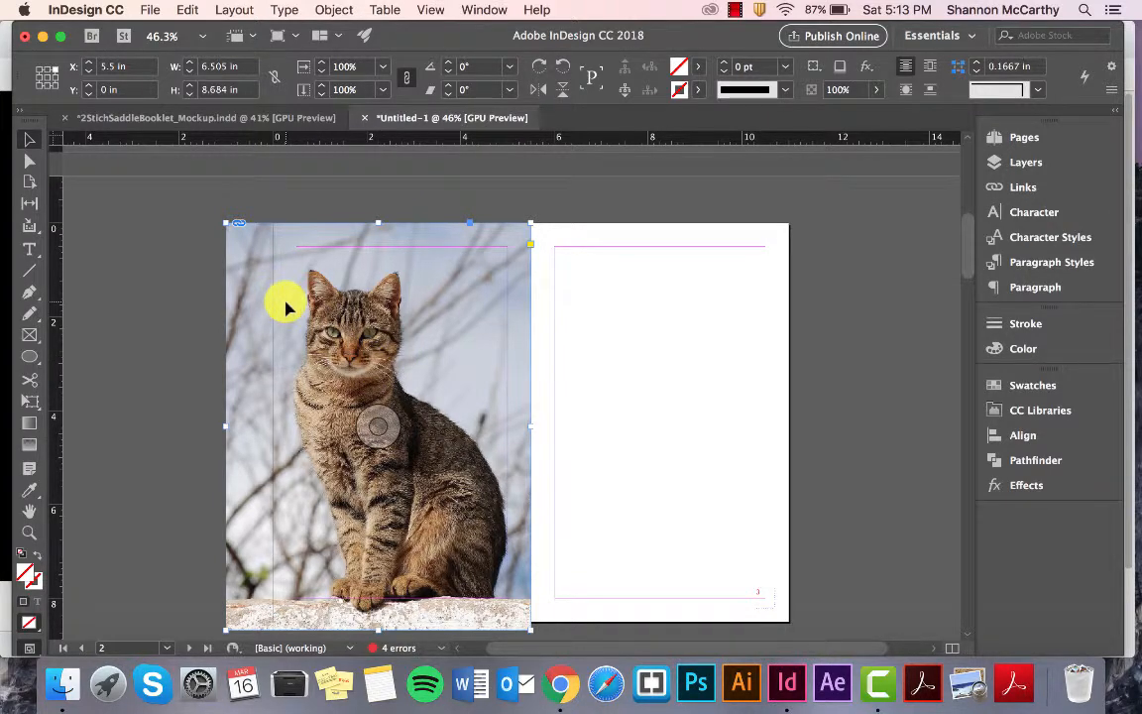
{"action": "scroll", "coordinate": [373, 359], "scroll_direction": "up", "scroll_amount": 3}
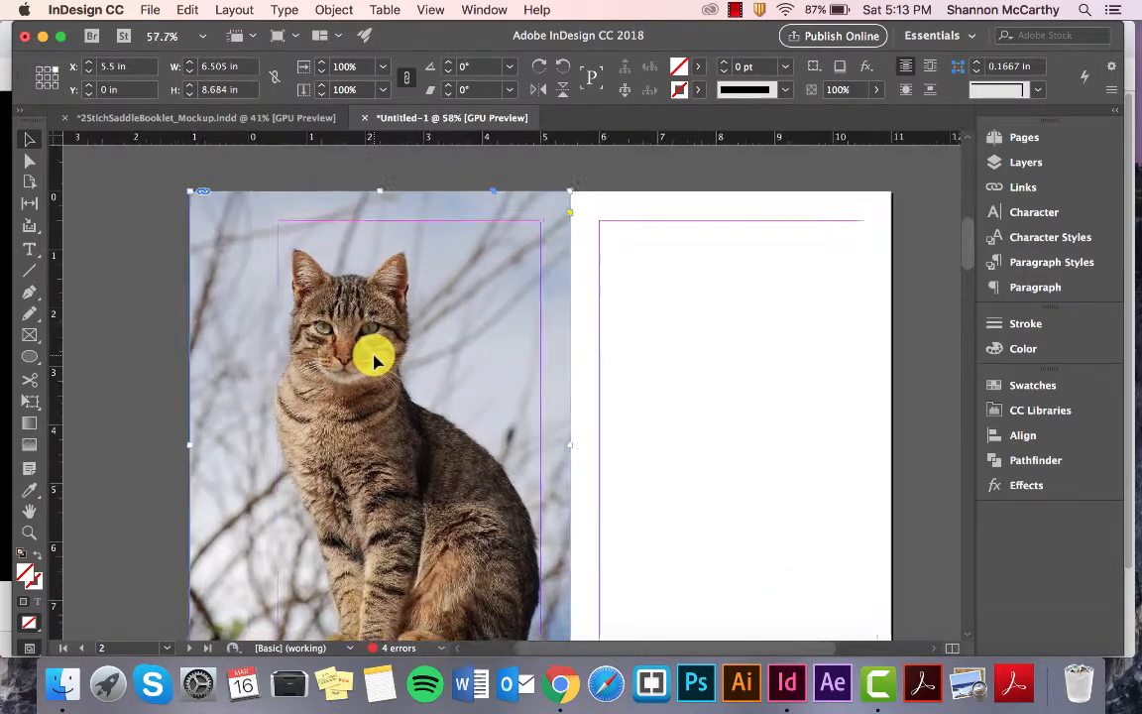
{"action": "scroll", "coordinate": [373, 359], "scroll_direction": "down", "scroll_amount": 2}
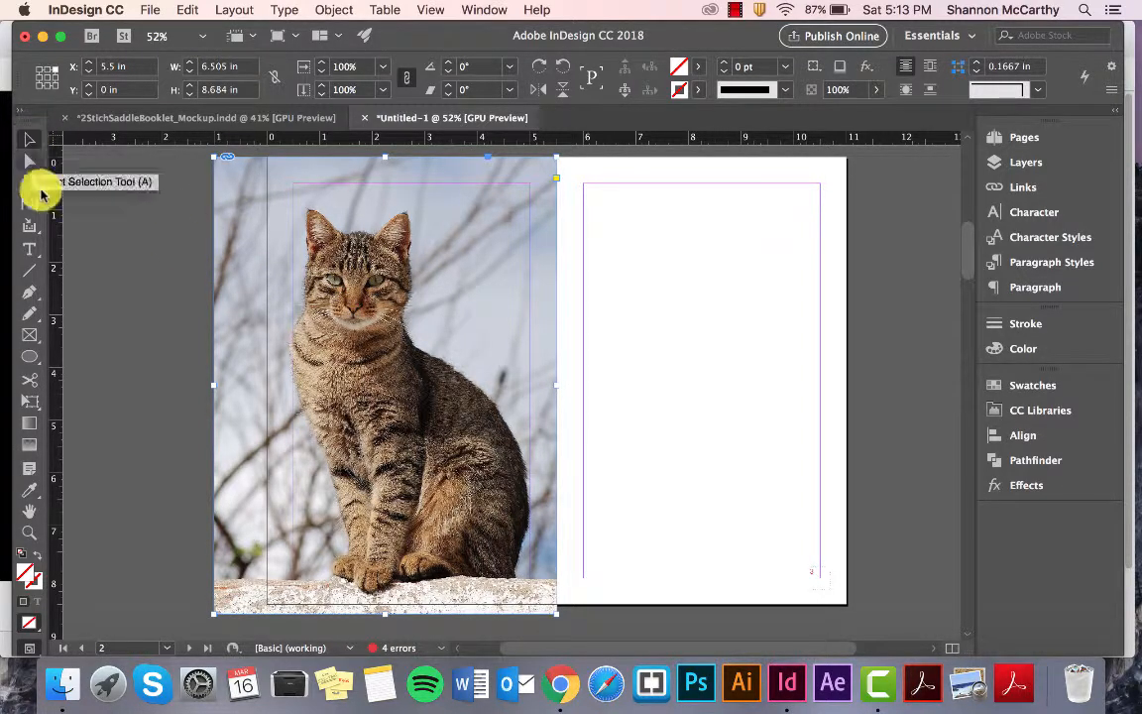
{"action": "double_click", "coordinate": [355, 305]}
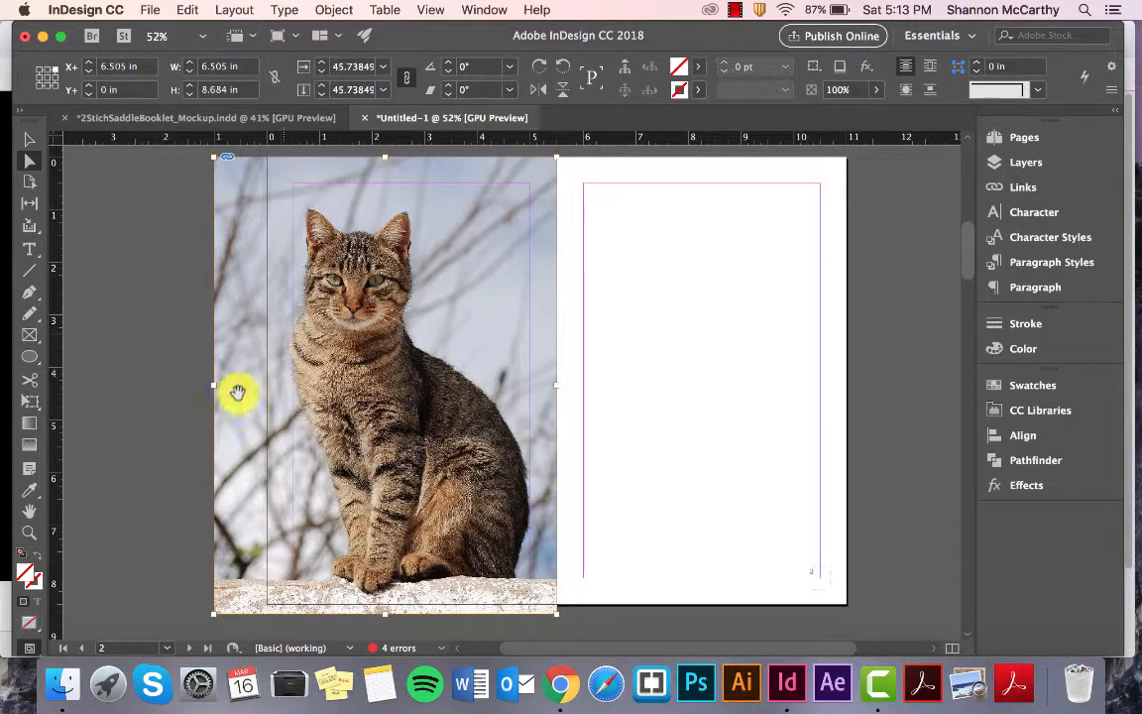
{"action": "scroll", "coordinate": [275, 483], "scroll_direction": "up", "scroll_amount": 10}
{"action": "scroll", "coordinate": [275, 483], "scroll_direction": "down", "scroll_amount": 10}
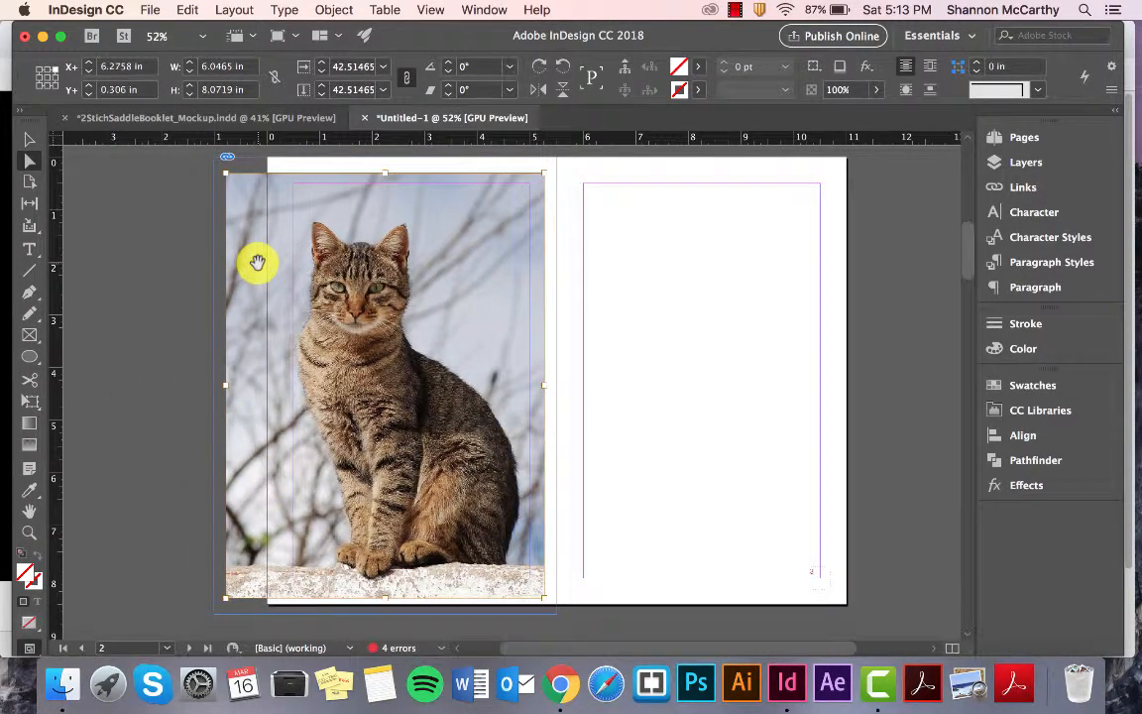
{"action": "left_click", "coordinate": [26, 161]}
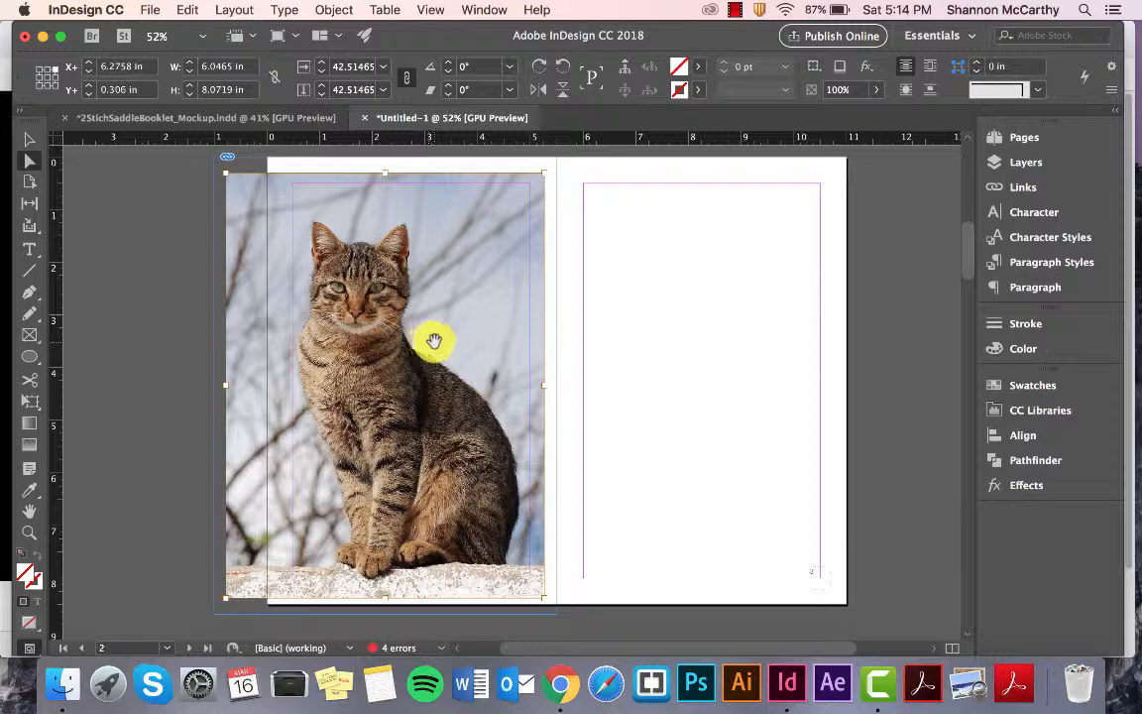
Enlarge the picture inside page 2's frame to about 181% and shift it downward within the frame.
{"action": "key", "text": "super+period"}
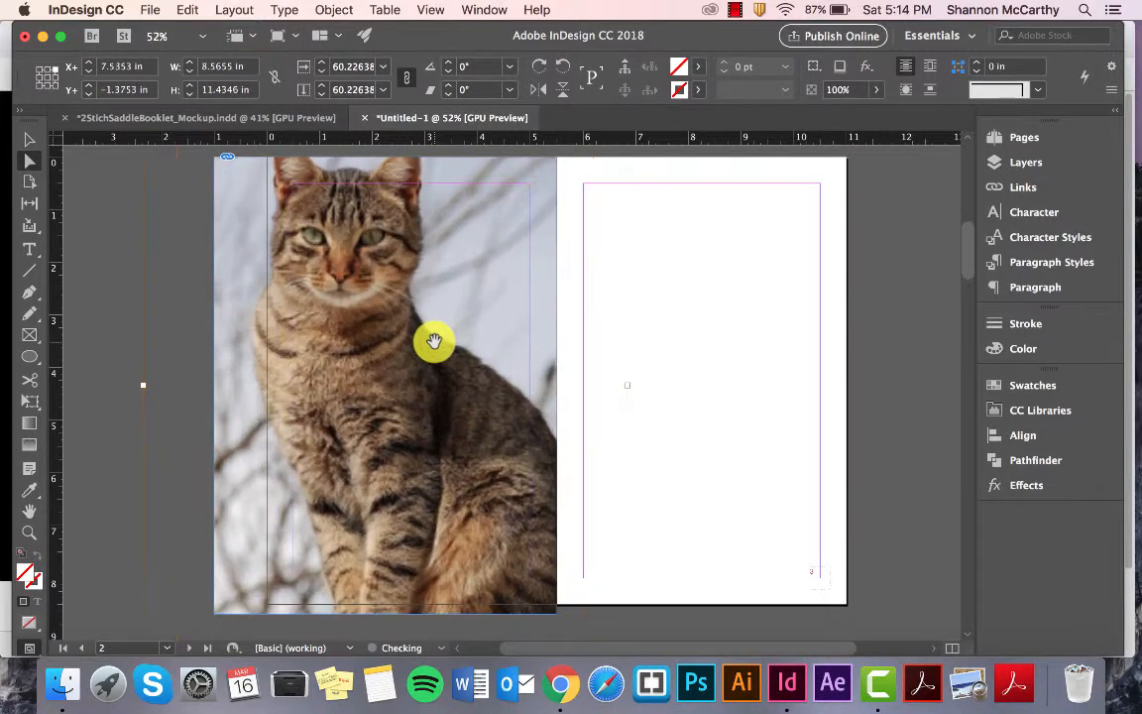
{"action": "key", "text": "super+period"}
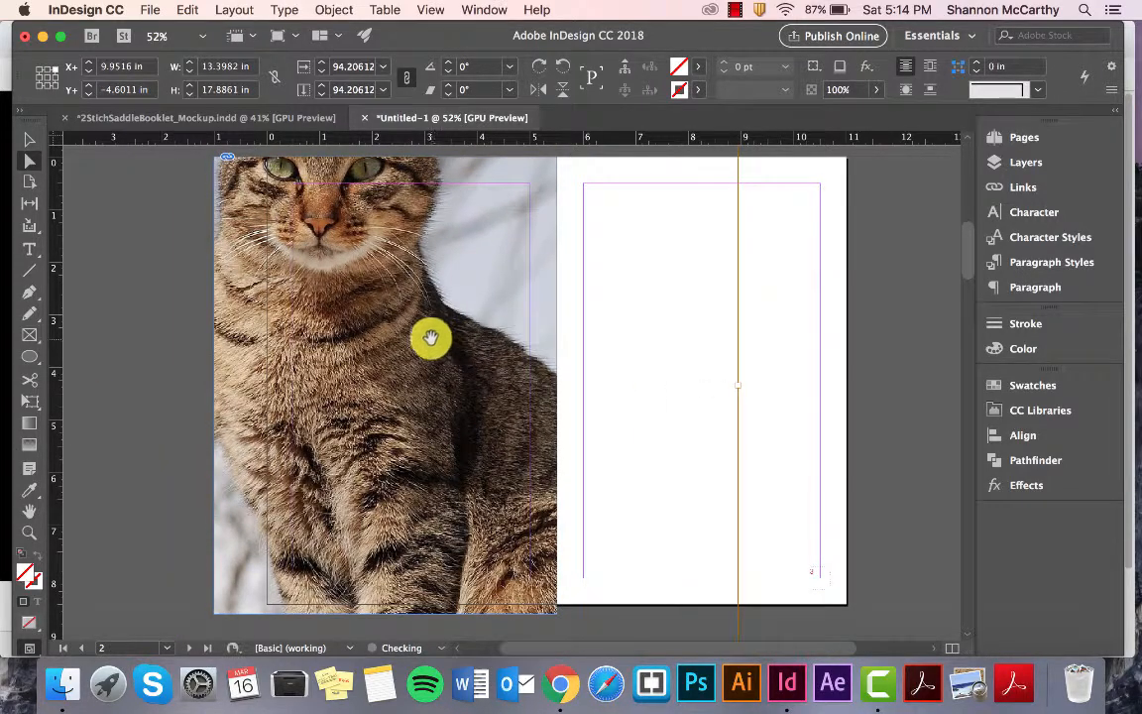
{"action": "left_click_drag", "start_coordinate": [395, 318], "coordinate": [398, 350]}
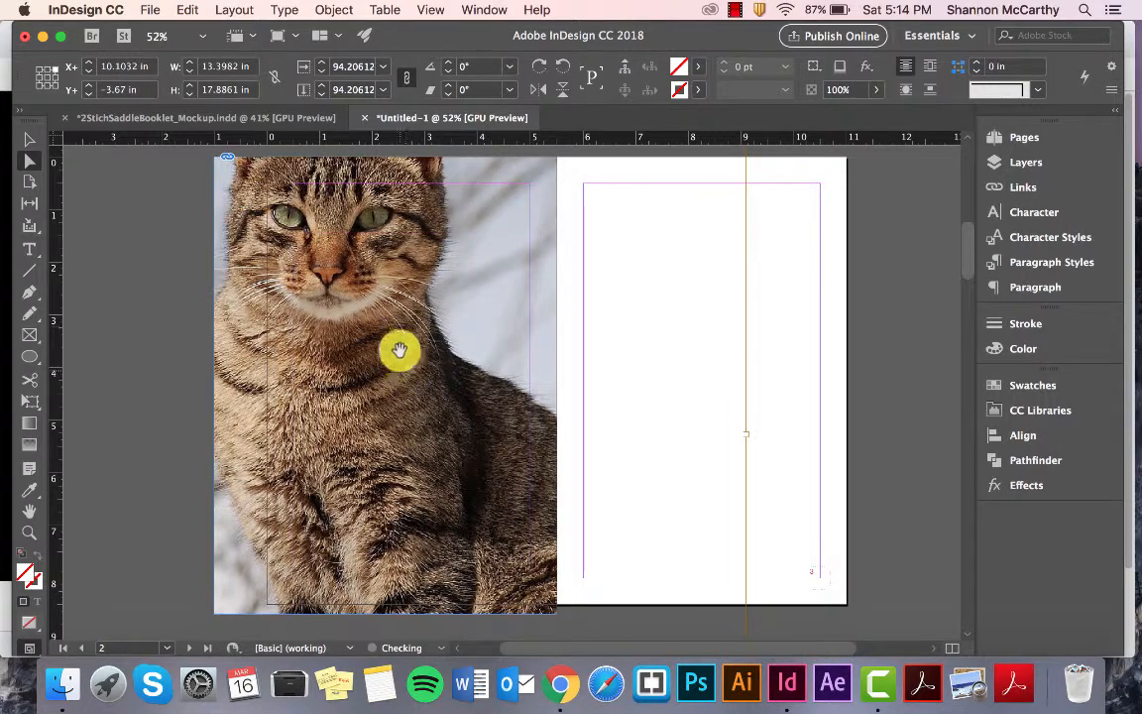
{"action": "key", "text": "super+period"}
{"action": "left_click_drag", "start_coordinate": [343, 284], "coordinate": [361, 366]}
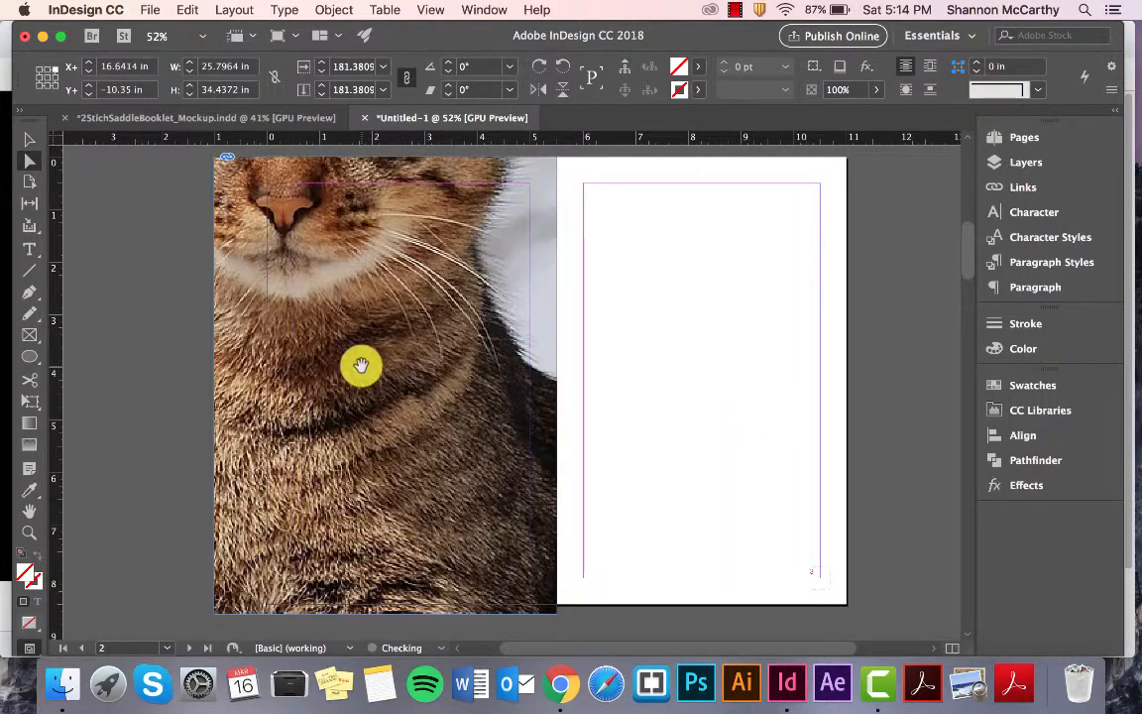
Rescale the picture inside page 2's frame to about 95% so the cat's face and chest fill the frame.
{"action": "key", "text": "super+comma"}
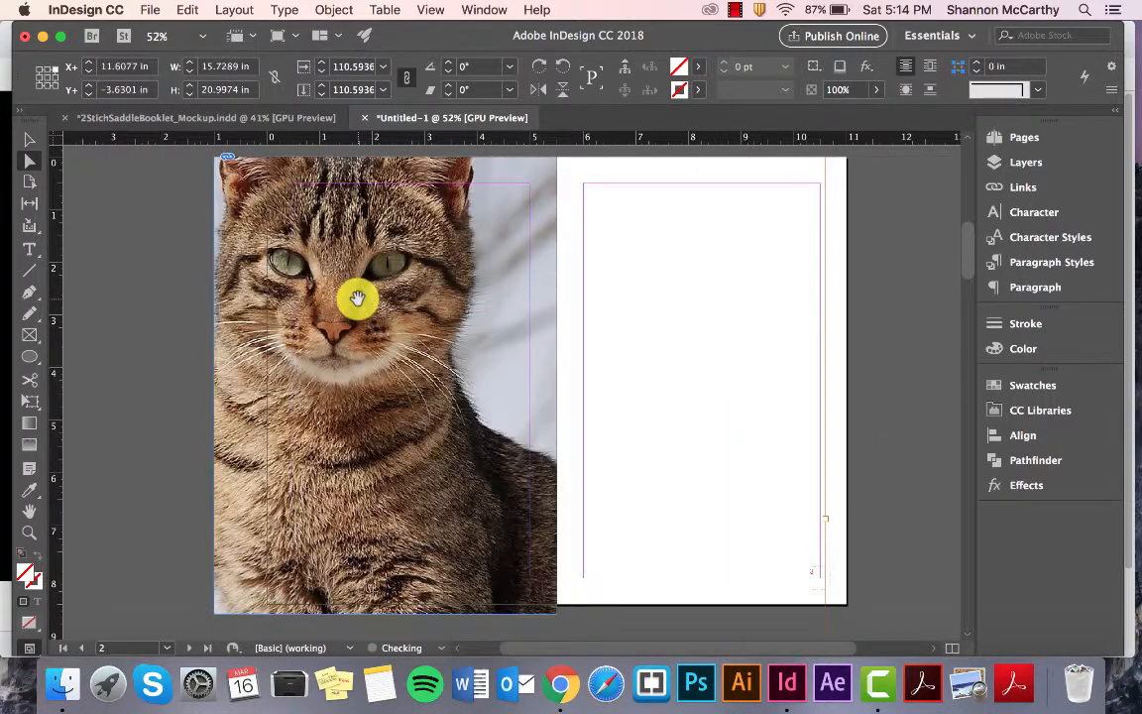
{"action": "key", "text": "super+comma"}
{"action": "key", "text": "super+period"}
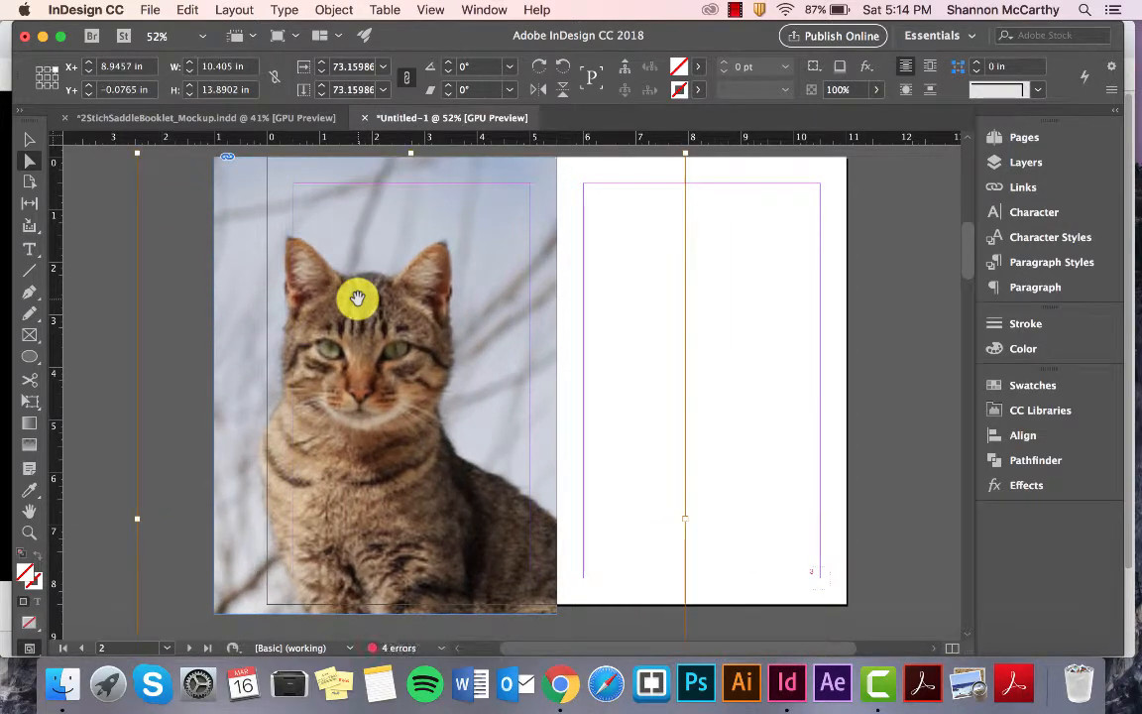
{"action": "key", "text": "super+comma"}
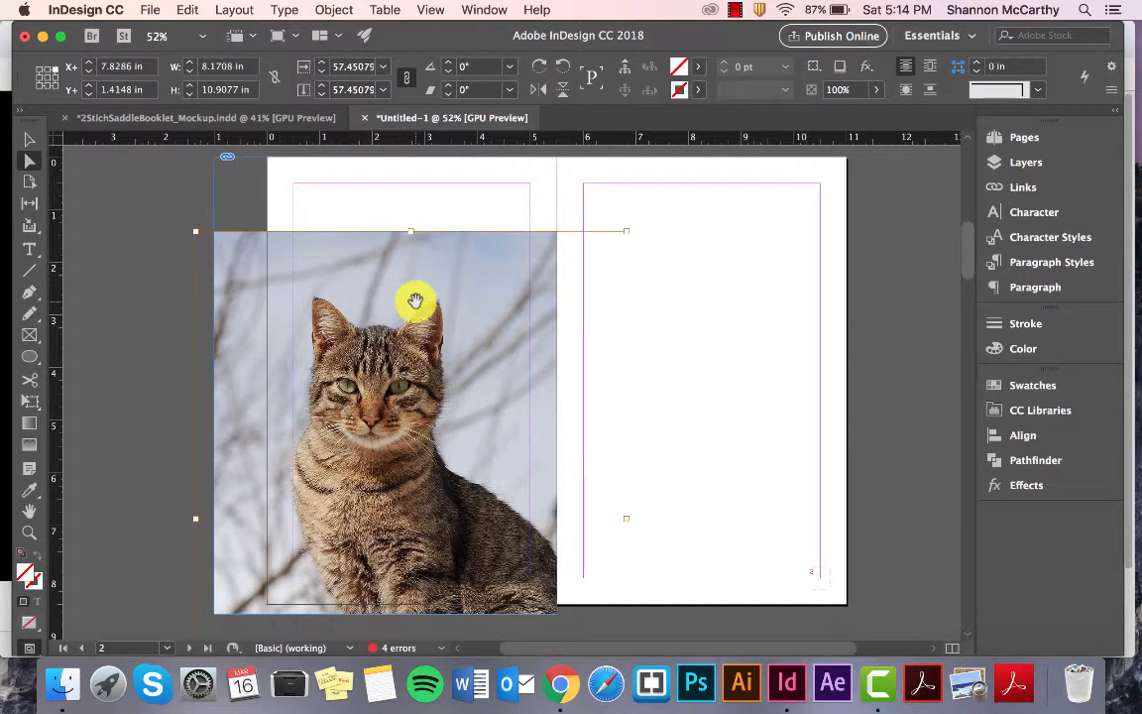
{"action": "key", "text": "super+period"}
{"action": "key", "text": "super+period"}
{"action": "key", "text": "super+period"}
{"action": "key", "text": "super+period"}
{"action": "key", "text": "super+period"}
{"action": "key", "text": "super+period"}
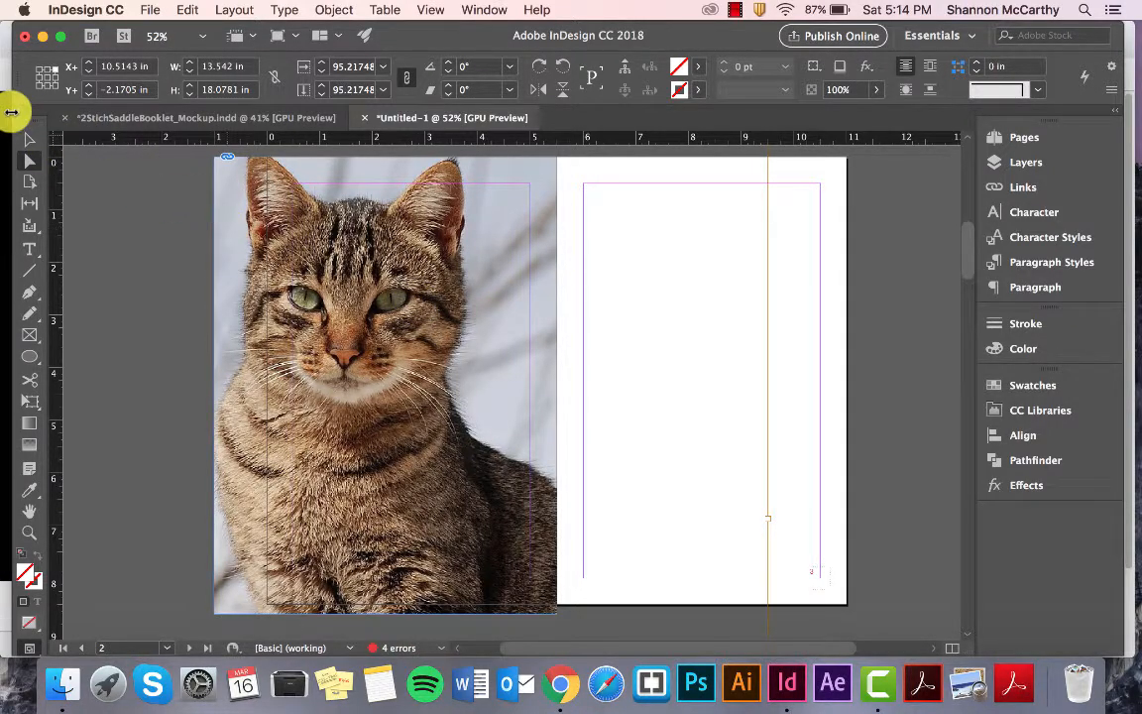
Move the framed cat image slightly above page 2's top edge, keeping it against the spine, and preview the spread without guides.
{"action": "left_click", "coordinate": [28, 141]}
{"action": "left_click", "coordinate": [140, 239]}
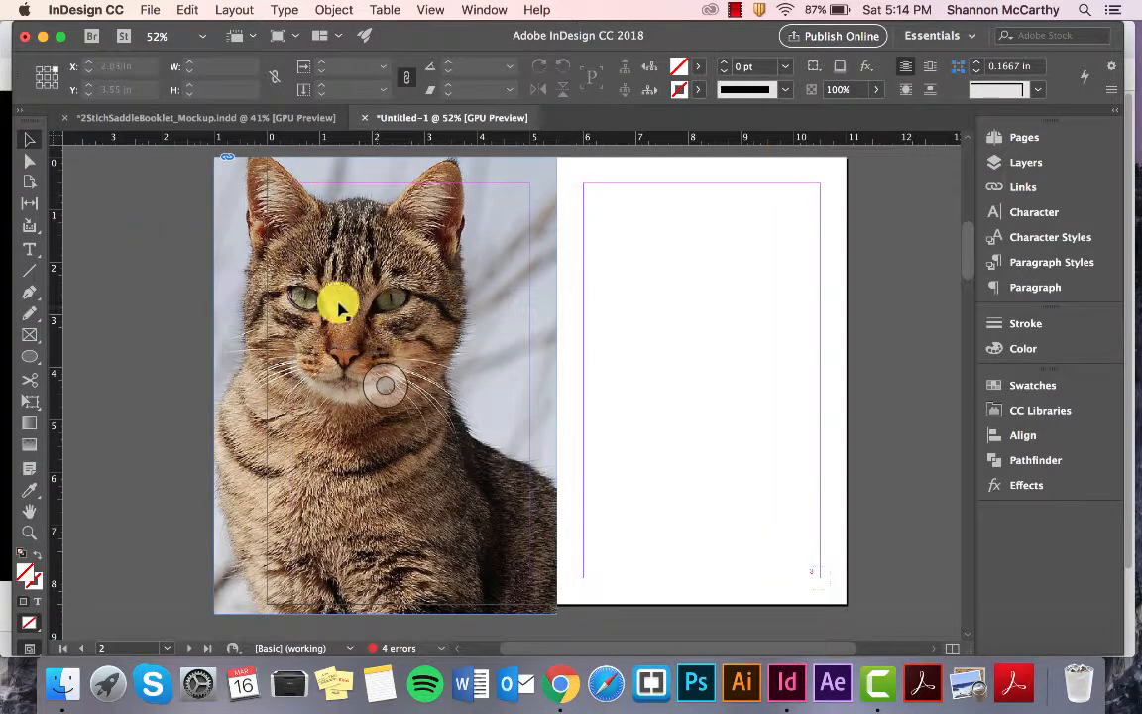
{"action": "mouse_move", "coordinate": [338, 308]}
{"action": "left_mouse_down"}
{"action": "mouse_move", "coordinate": [268, 298]}
{"action": "mouse_move", "coordinate": [334, 298]}
{"action": "left_mouse_up"}
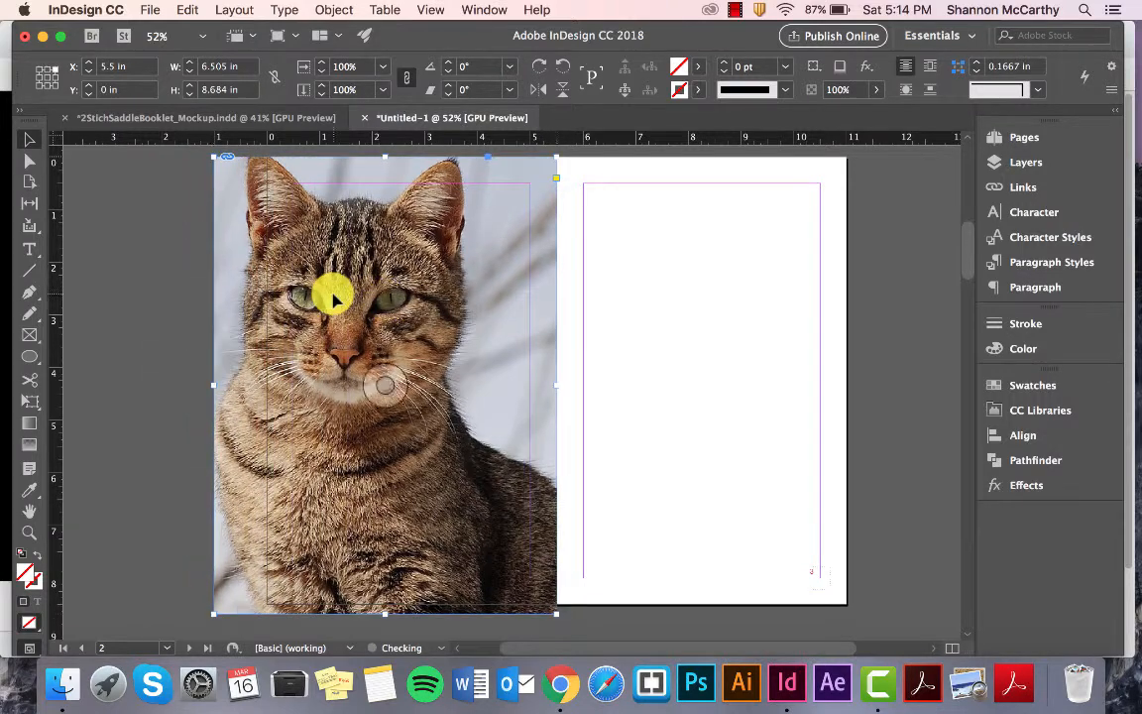
{"action": "left_click_drag", "start_coordinate": [274, 258], "coordinate": [297, 256]}
{"action": "left_click", "coordinate": [183, 270]}
{"action": "key", "text": "w"}
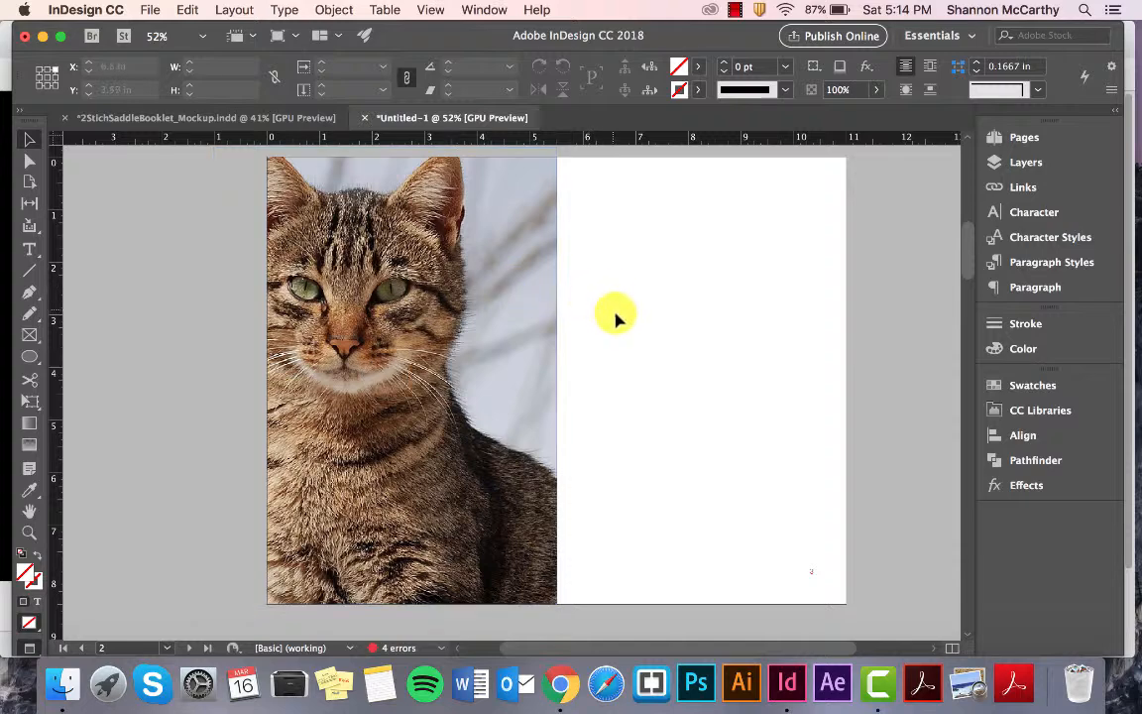
{"action": "left_click", "coordinate": [150, 9]}
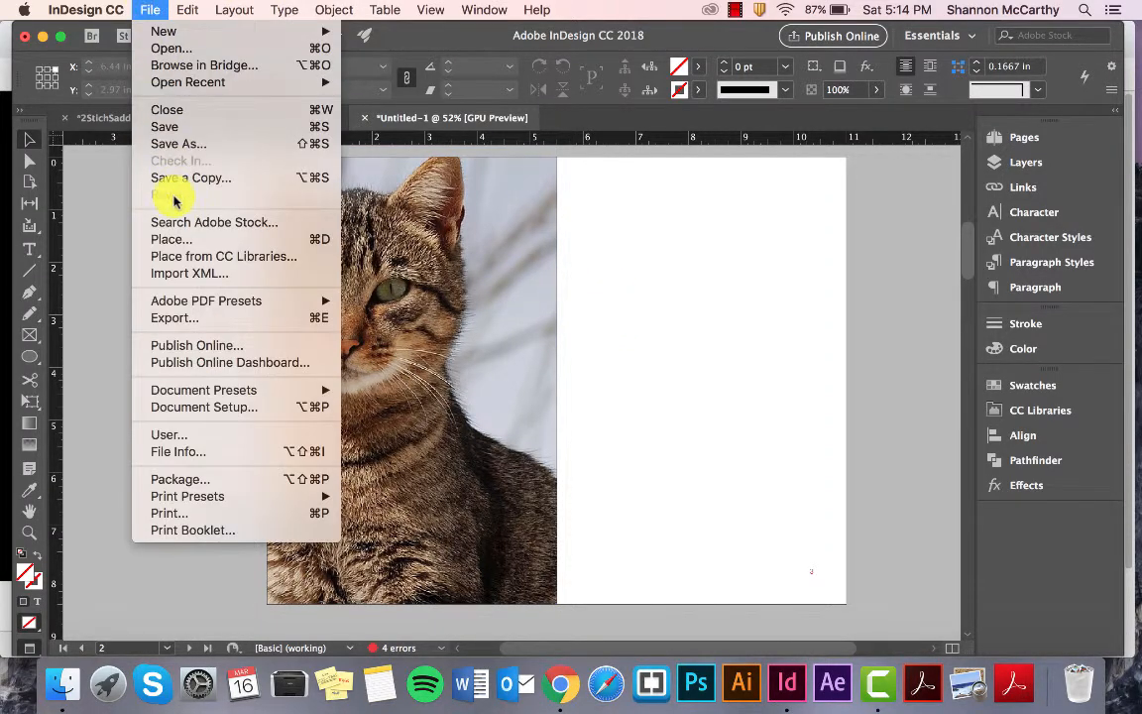
{"action": "left_click", "coordinate": [609, 272]}
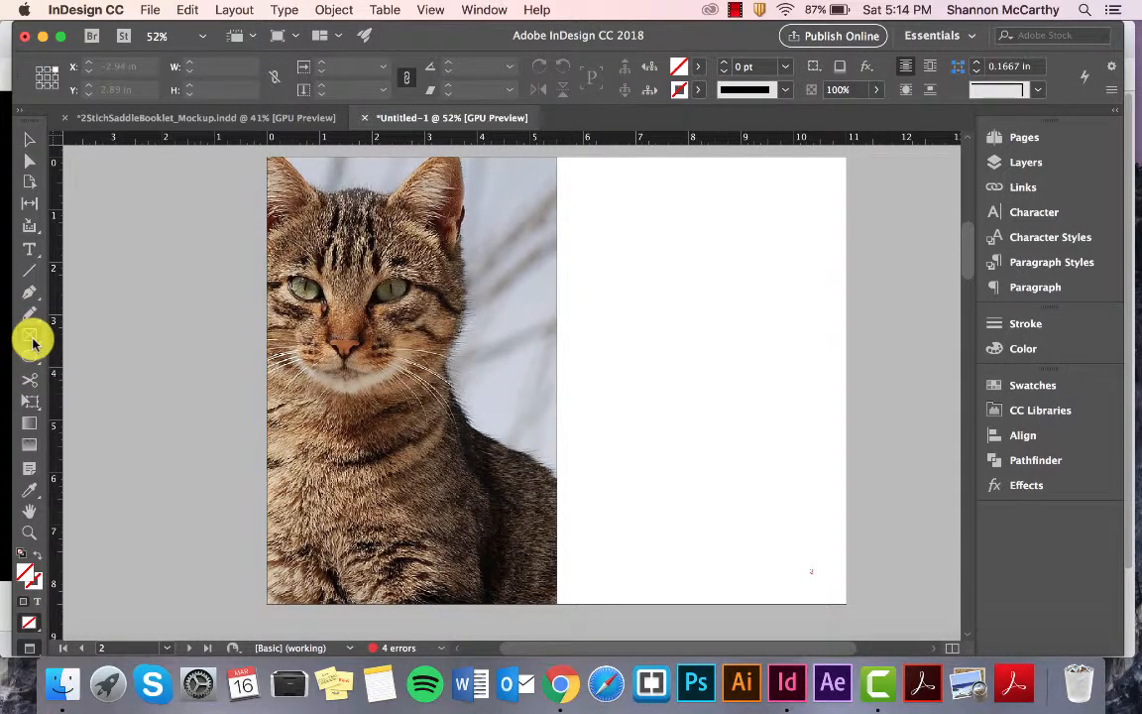
Draw a circular Ellipse Frame about 2.32 in wide in the upper half of page 3 and place the cat JPG in it.
{"action": "left_click_drag", "start_coordinate": [32, 339], "coordinate": [75, 375]}
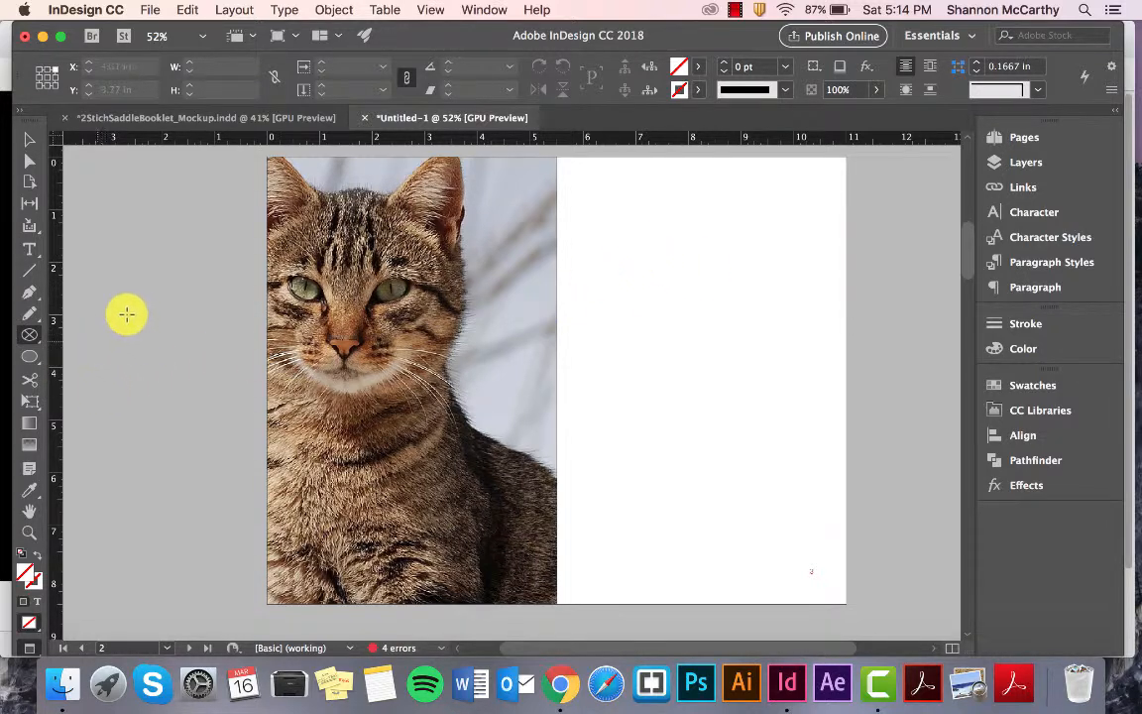
{"action": "left_click_drag", "start_coordinate": [624, 234], "coordinate": [747, 359]}
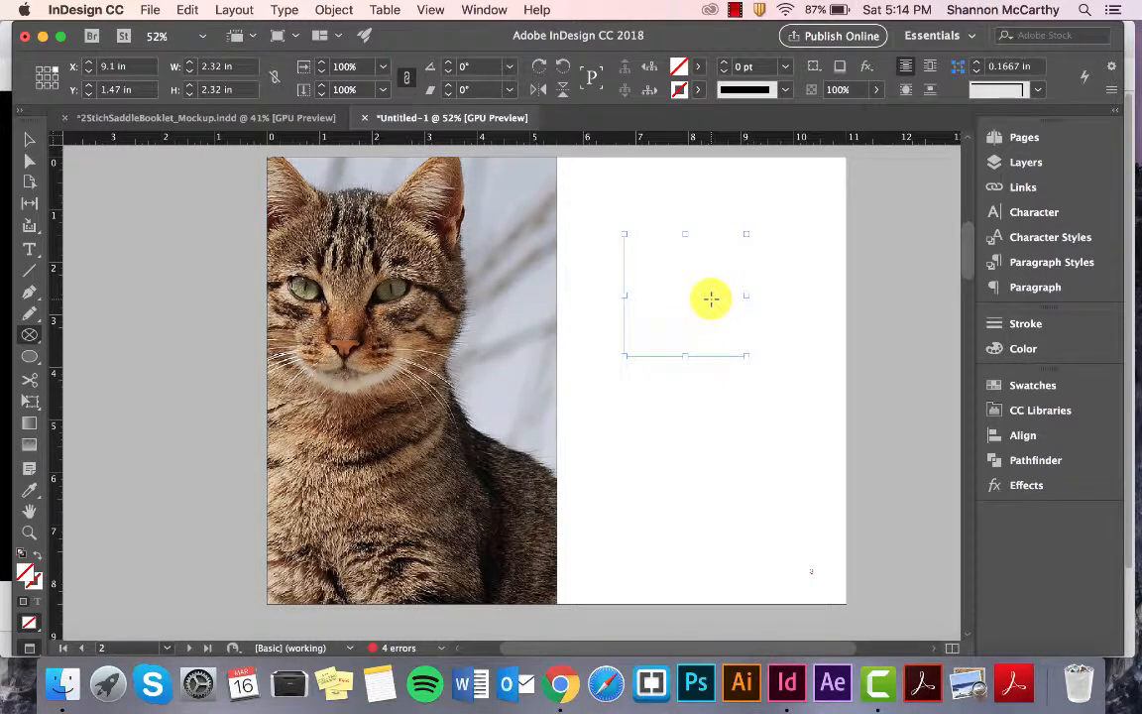
{"action": "key", "text": "super+d"}
{"action": "double_click", "coordinate": [281, 139]}
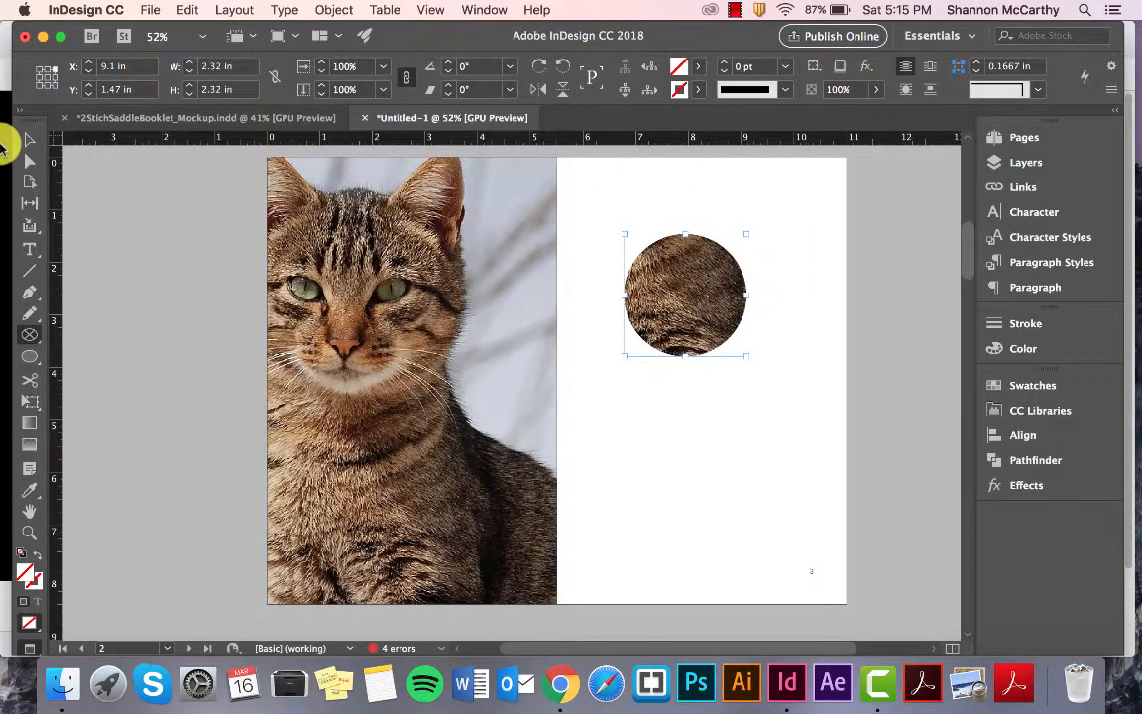
Select the picture inside the circular frame and scale only the picture down to about 16%.
{"action": "left_click", "coordinate": [30, 139]}
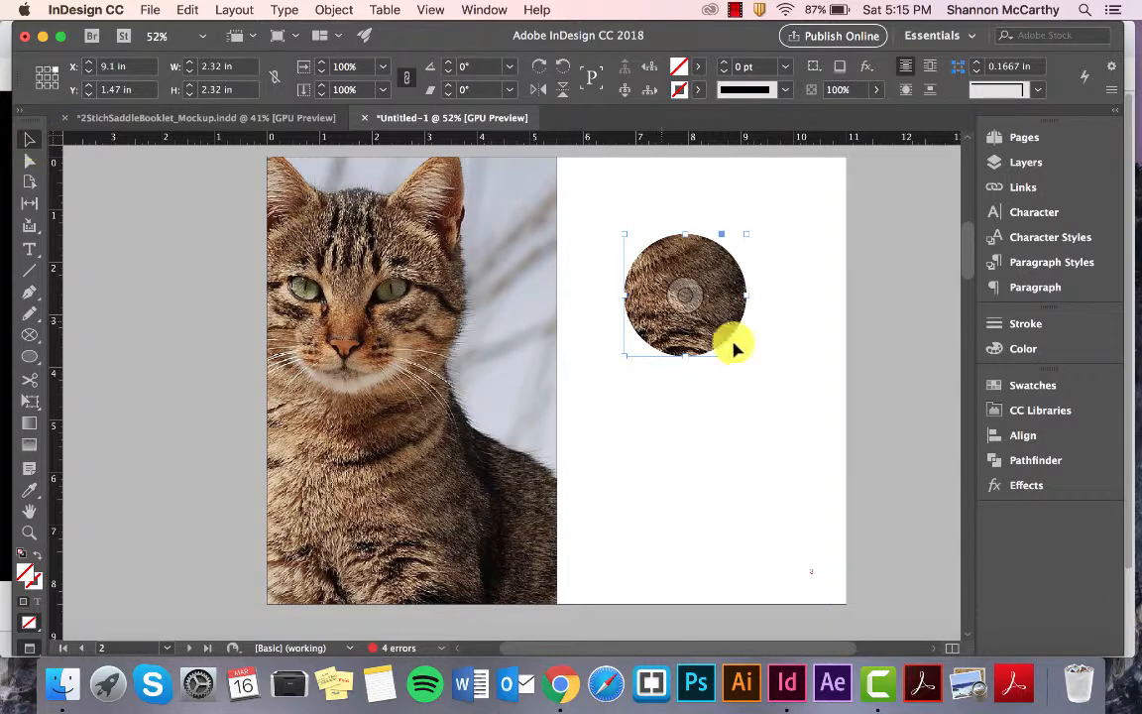
{"action": "left_click", "coordinate": [30, 160]}
{"action": "left_click", "coordinate": [656, 294]}
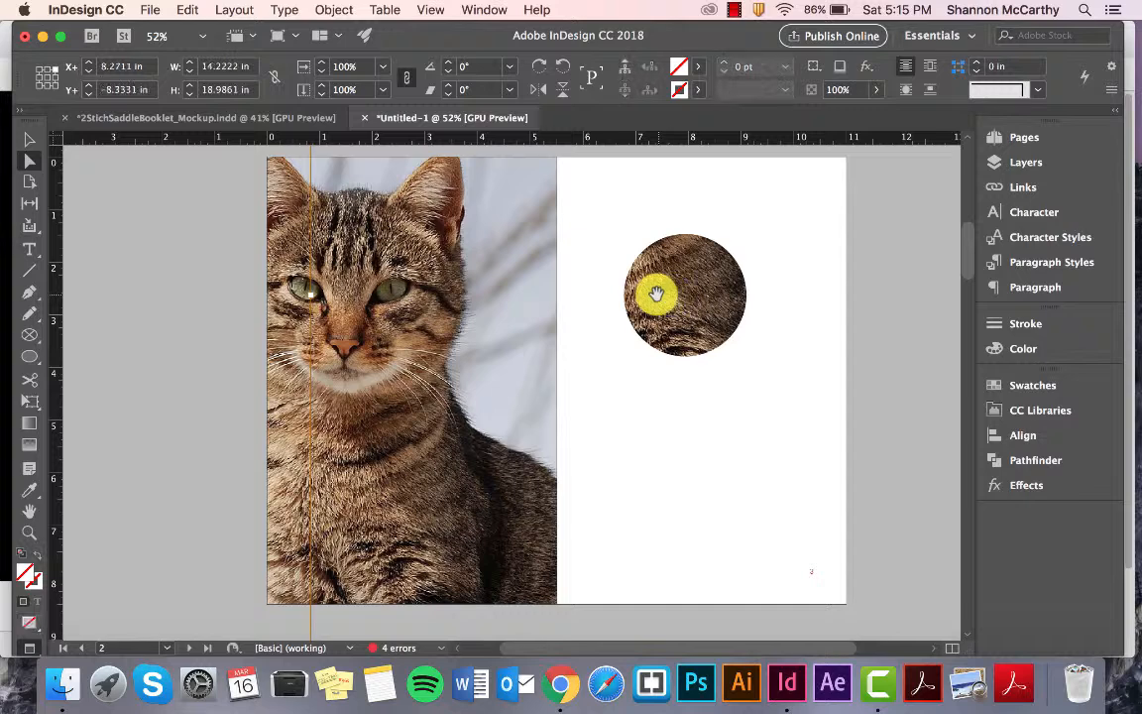
{"action": "key", "text": "alt+super+comma"}
{"action": "key", "text": "alt+super+comma"}
{"action": "key", "text": "alt+super+comma"}
{"action": "key", "text": "alt+super+comma"}
{"action": "key", "text": "alt+super+comma"}
{"action": "key", "text": "alt+super+comma"}
{"action": "key", "text": "alt+super+comma"}
{"action": "key", "text": "alt+super+comma"}
{"action": "key", "text": "alt+super+comma"}
{"action": "key", "text": "alt+super+comma"}
{"action": "key", "text": "alt+super+comma"}
{"action": "key", "text": "alt+super+comma"}
{"action": "key", "text": "alt+super+comma"}
{"action": "key", "text": "alt+super+comma"}
{"action": "key", "text": "alt+super+comma"}
{"action": "key", "text": "alt+super+comma"}
{"action": "key", "text": "alt+super+comma"}
{"action": "key", "text": "alt+super+comma"}
{"action": "key", "text": "alt+super+comma"}
{"action": "key", "text": "alt+super+comma"}
{"action": "key", "text": "alt+super+comma"}
{"action": "key", "text": "alt+super+comma"}
{"action": "key", "text": "alt+super+comma"}
{"action": "key", "text": "alt+super+comma"}
{"action": "key", "text": "alt+super+comma"}
{"action": "key", "text": "alt+super+comma"}
{"action": "key", "text": "alt+super+comma"}
{"action": "key", "text": "alt+super+comma"}
{"action": "key", "text": "alt+super+comma"}
{"action": "key", "text": "alt+super+comma"}
{"action": "key", "text": "alt+super+comma"}
{"action": "key", "text": "alt+super+comma"}
{"action": "key", "text": "alt+super+comma"}
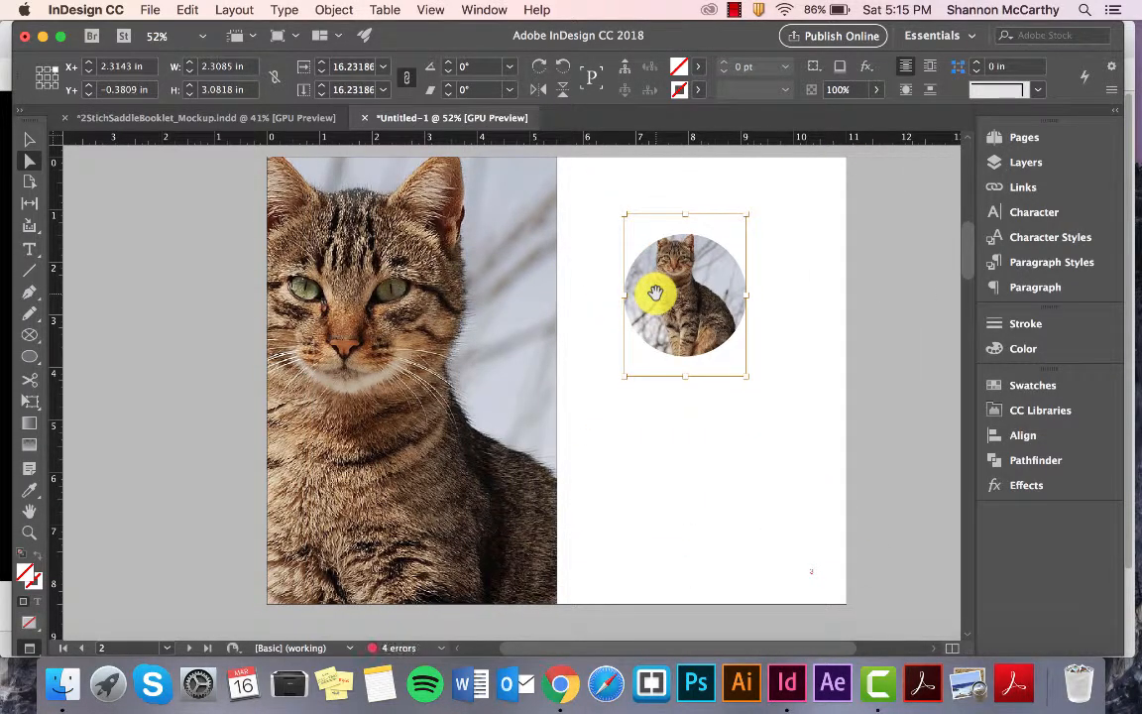
Enlarge the picture in the circle to about 21% and shift it down until the cat's ears clear the circle's upper edge.
{"action": "key", "text": "alt+super+period"}
{"action": "key", "text": "alt+super+period"}
{"action": "key", "text": "alt+super+period"}
{"action": "key", "text": "alt+super+period"}
{"action": "key", "text": "alt+super+period"}
{"action": "left_click_drag", "start_coordinate": [658, 281], "coordinate": [659, 297]}
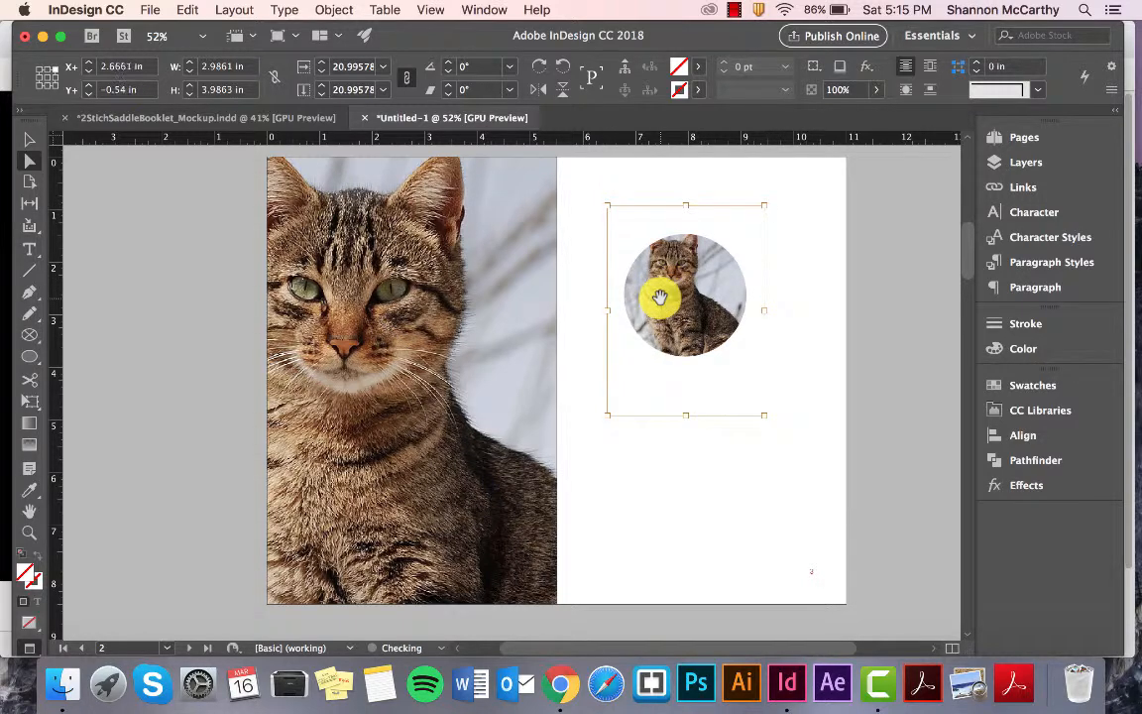
{"action": "key", "text": "Down"}
{"action": "key", "text": "Down"}
{"action": "key", "text": "Down"}
{"action": "key", "text": "Down"}
{"action": "key", "text": "Down"}
{"action": "key", "text": "Down"}
{"action": "key", "text": "Down"}
{"action": "key", "text": "Down"}
{"action": "key", "text": "Down"}
{"action": "key", "text": "Down"}
{"action": "key", "text": "Down"}
{"action": "key", "text": "Down"}
{"action": "key", "text": "Down"}
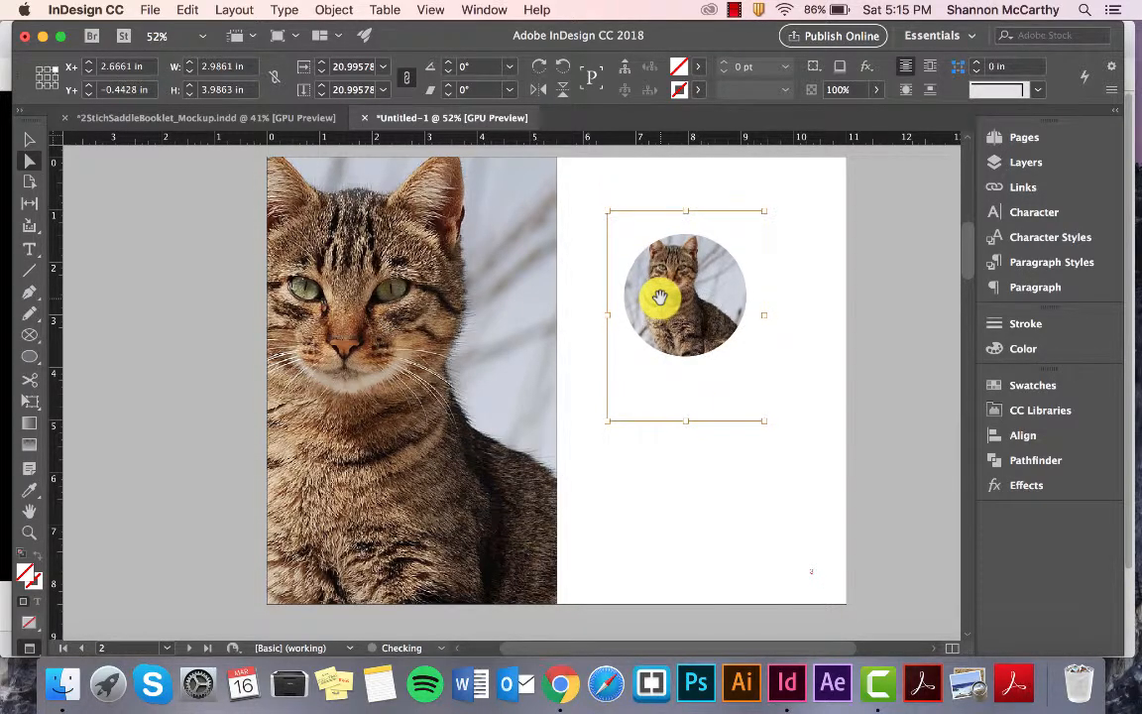
{"action": "key", "text": "Down"}
{"action": "key", "text": "Down"}
{"action": "key", "text": "Down"}
{"action": "key", "text": "Down"}
{"action": "key", "text": "Down"}
{"action": "key", "text": "Down"}
{"action": "key", "text": "Down"}
{"action": "key", "text": "Down"}
{"action": "key", "text": "Down"}
{"action": "key", "text": "Down"}
{"action": "key", "text": "Down"}
{"action": "key", "text": "Down"}
{"action": "key", "text": "Down"}
{"action": "key", "text": "Down"}
{"action": "key", "text": "Down"}
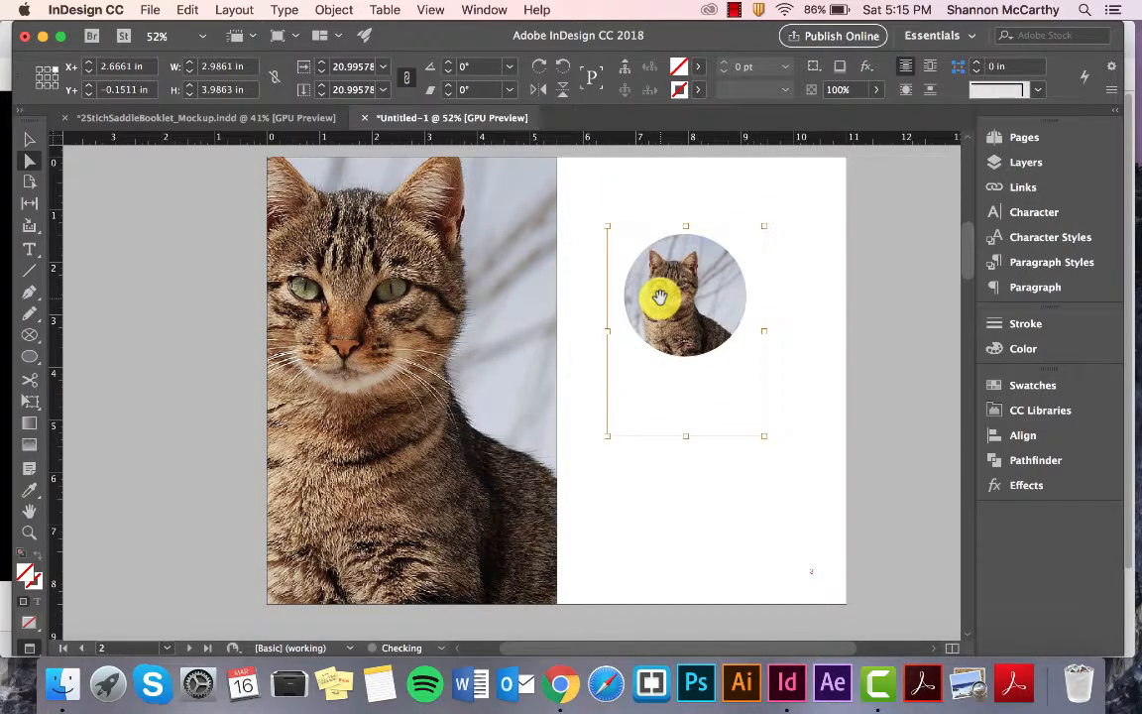
Move the circular cat image near page 3's upper inner corner and deselect it.
{"action": "left_click", "coordinate": [800, 507]}
{"action": "left_click_drag", "start_coordinate": [716, 306], "coordinate": [679, 248]}
{"action": "left_click", "coordinate": [757, 400]}
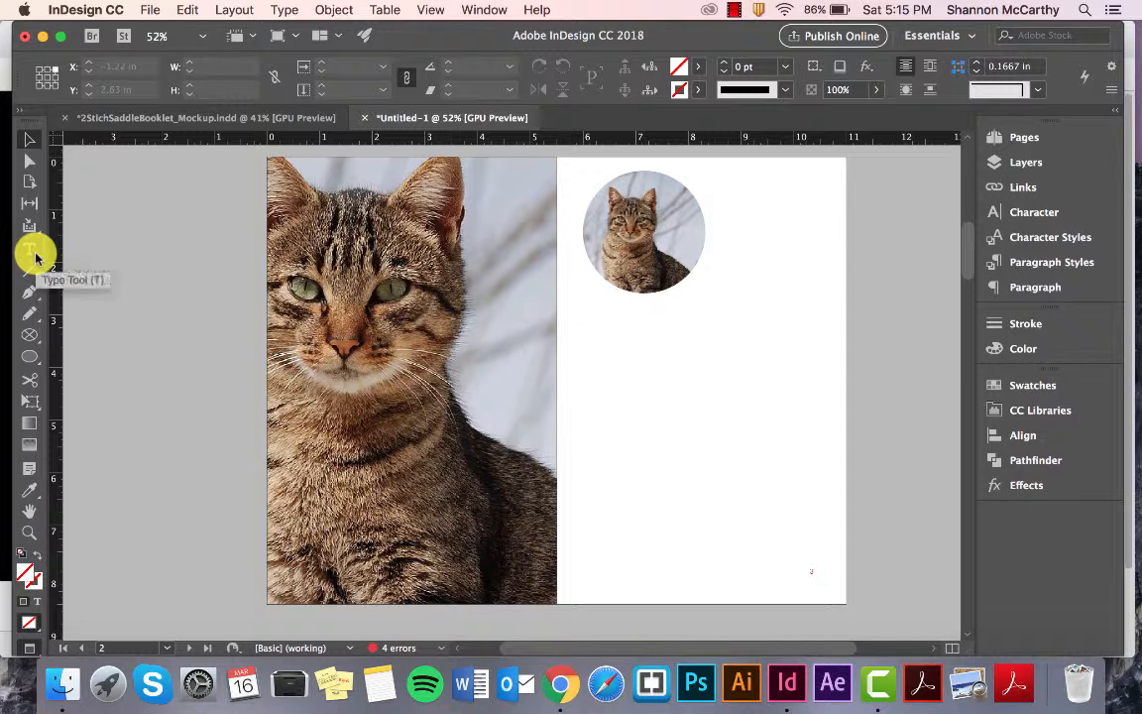
Draw a closed freeform shape about 3.1 × 2.5 in below the circular image on page 3 with the Pen tool, and select it.
{"action": "key", "text": "p"}
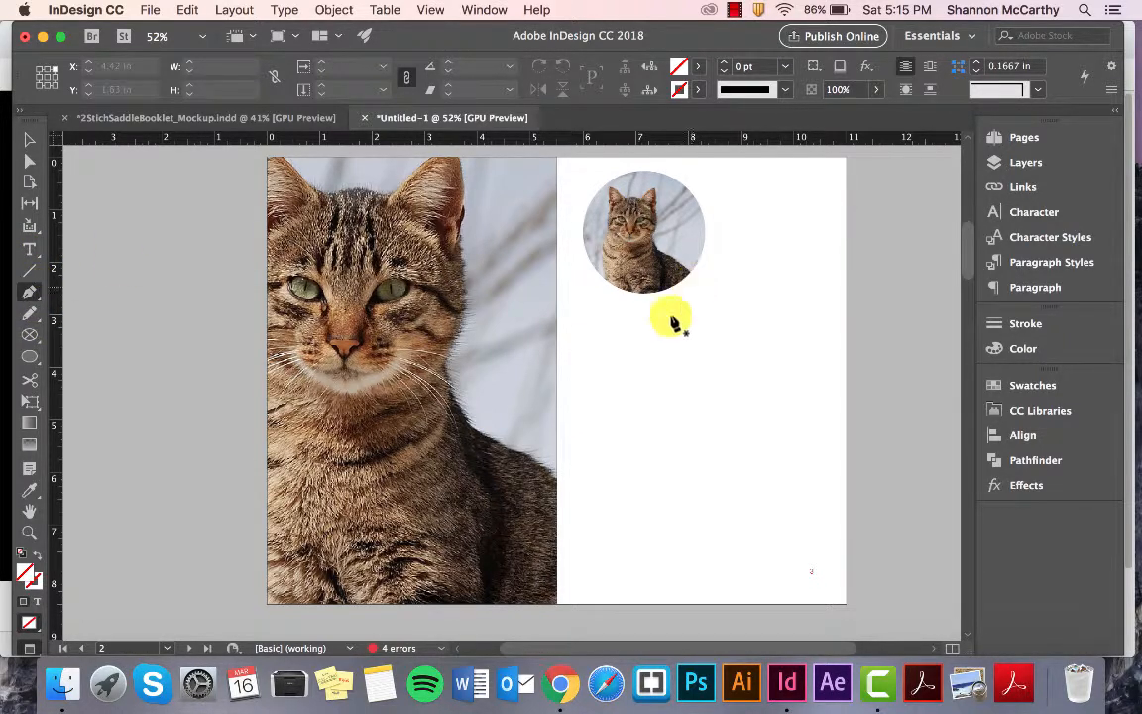
{"action": "left_click", "coordinate": [636, 390]}
{"action": "left_click_drag", "start_coordinate": [627, 439], "coordinate": [683, 500]}
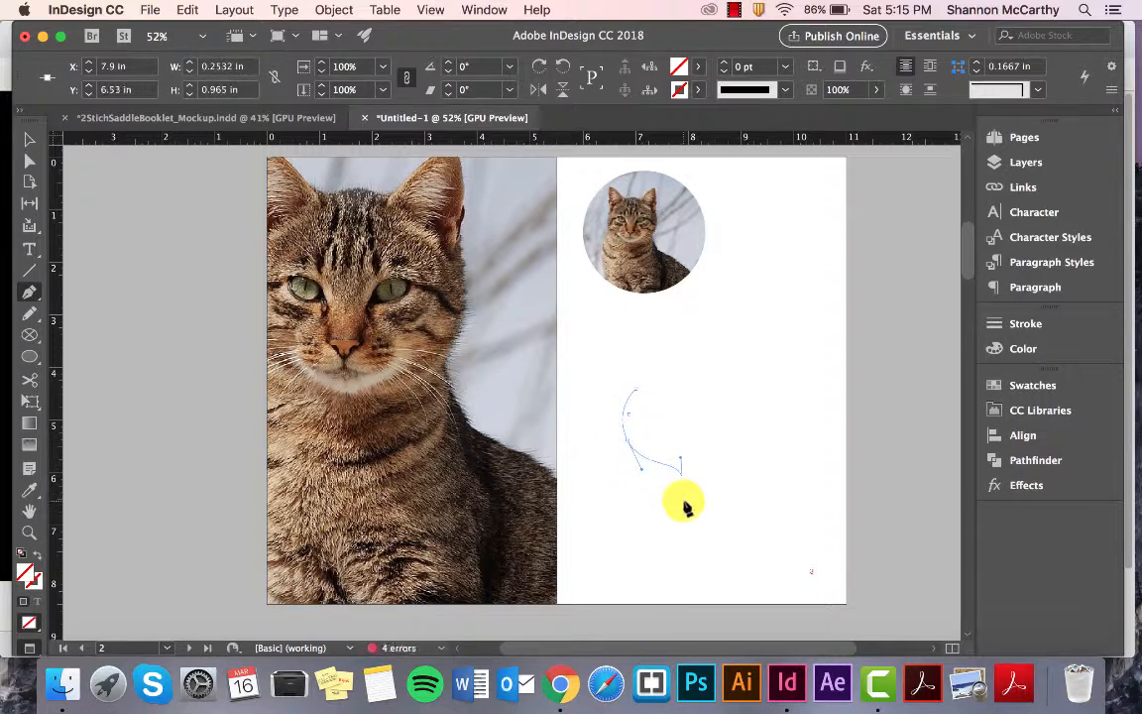
{"action": "left_click_drag", "start_coordinate": [754, 480], "coordinate": [777, 478]}
{"action": "left_click_drag", "start_coordinate": [788, 411], "coordinate": [785, 399]}
{"action": "left_click", "coordinate": [715, 431]}
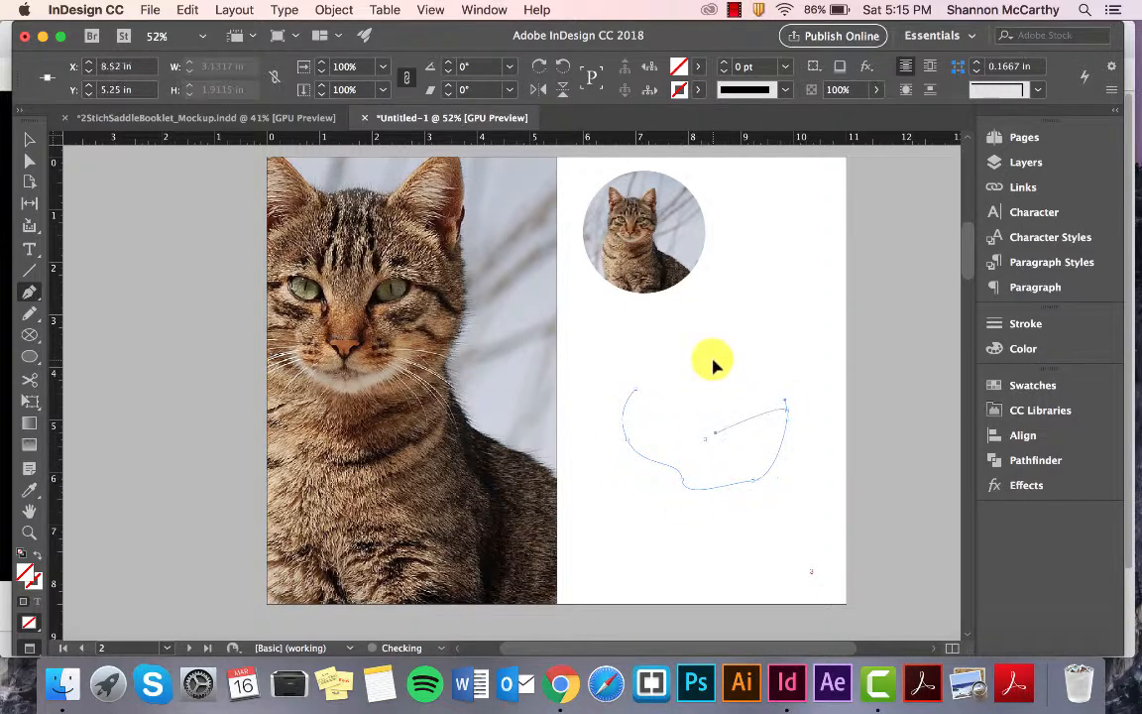
{"action": "left_click_drag", "start_coordinate": [712, 360], "coordinate": [646, 418]}
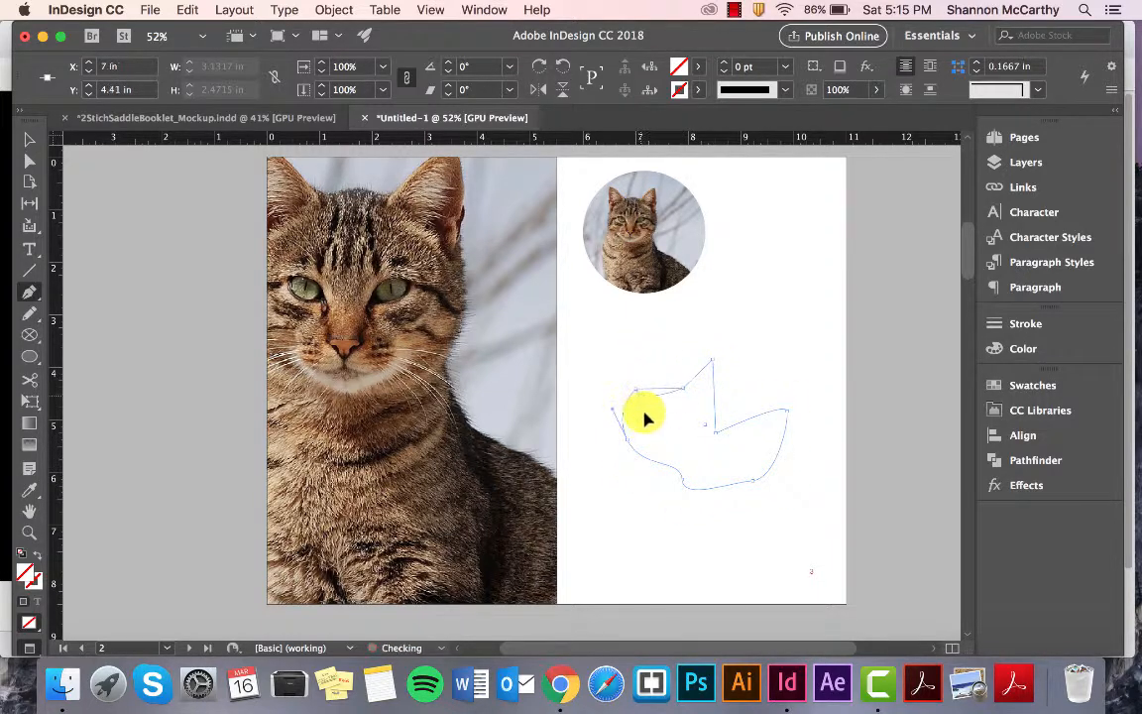
{"action": "key", "text": "v"}
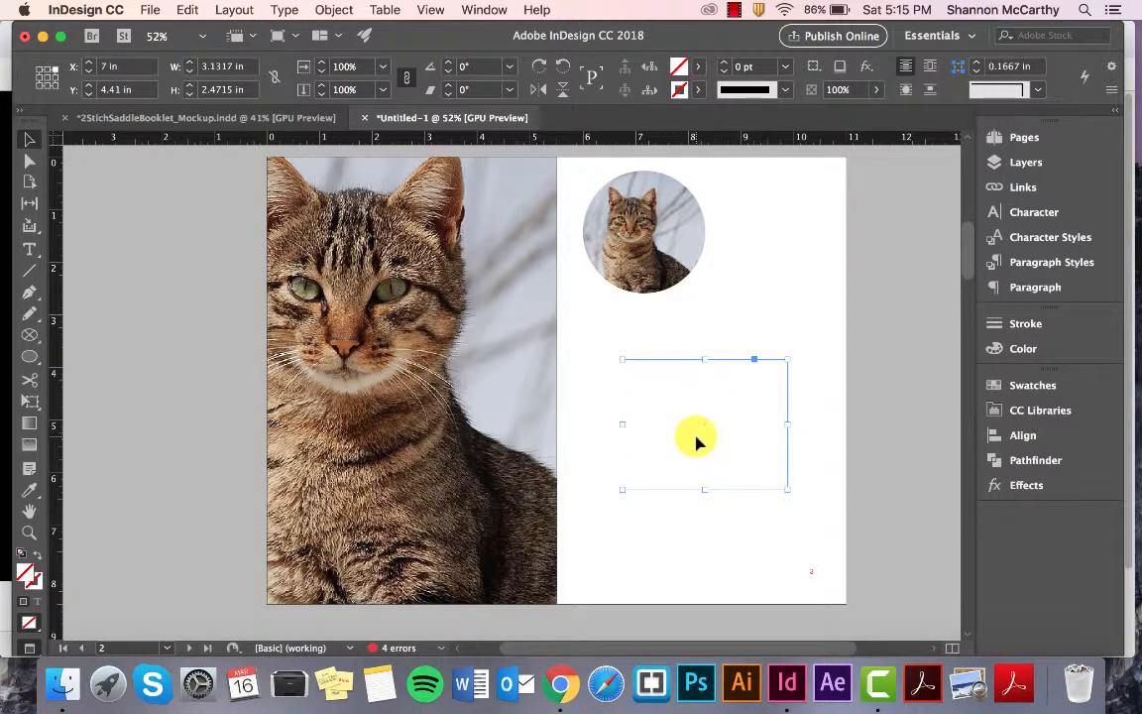
Leave the preview display and place the 1024px-Cat JPG from the Desktop inside the freeform shape on page 3.
{"action": "left_click", "coordinate": [697, 441]}
{"action": "left_click_drag", "start_coordinate": [599, 354], "coordinate": [794, 533]}
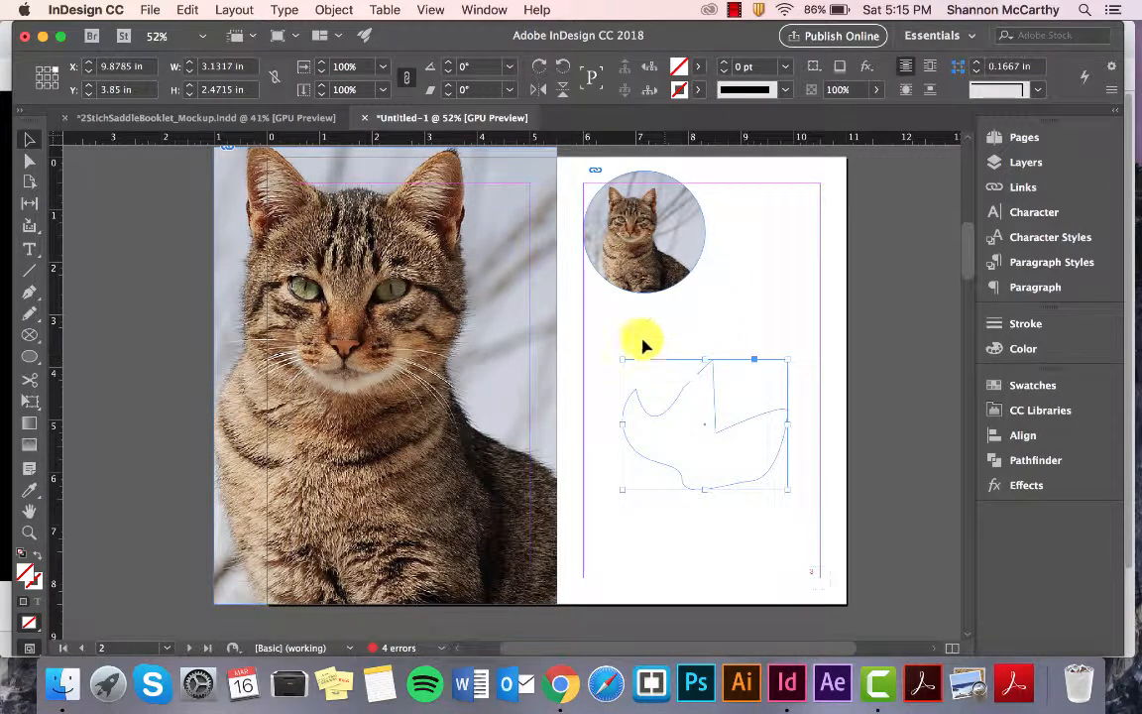
{"action": "key", "text": "super+d"}
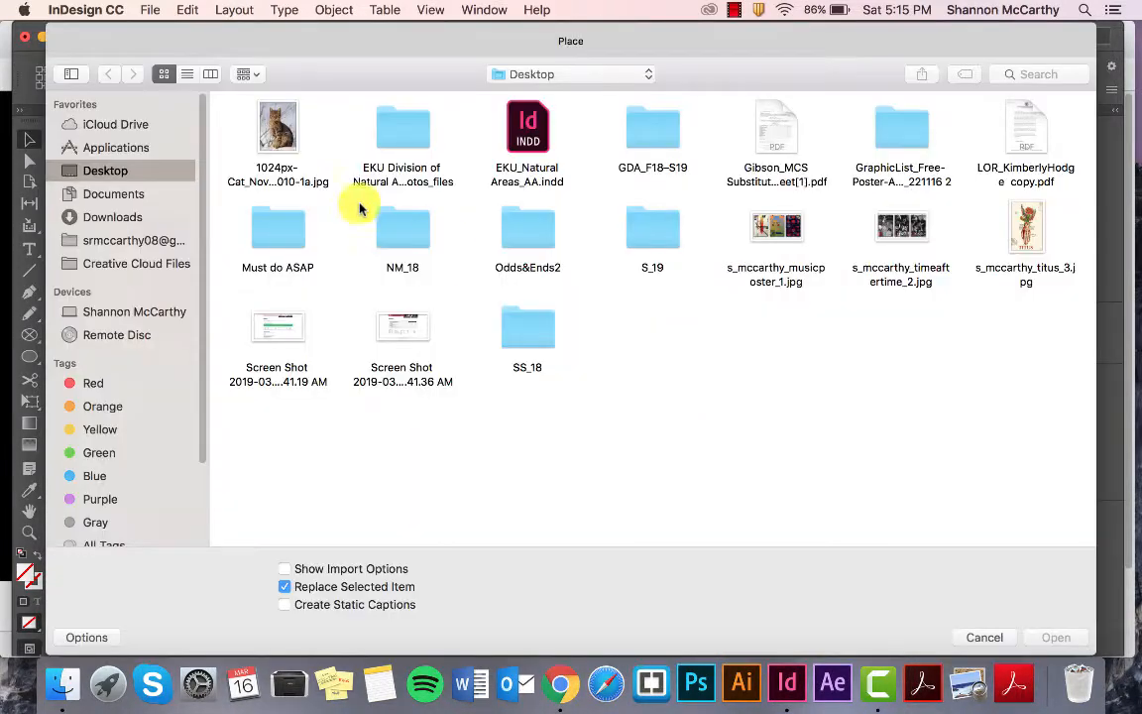
{"action": "double_click", "coordinate": [274, 121]}
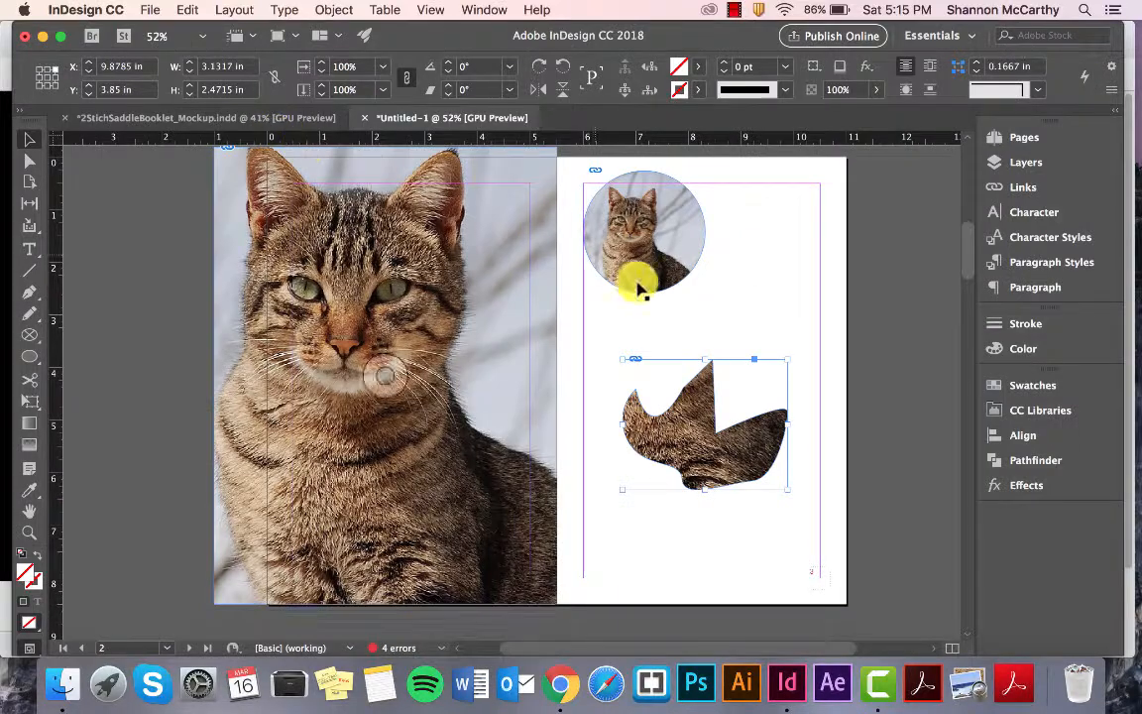
Select the picture inside the freeform frame and scale only the picture down until the cat's head and chest fit within the shape.
{"action": "left_click", "coordinate": [698, 426]}
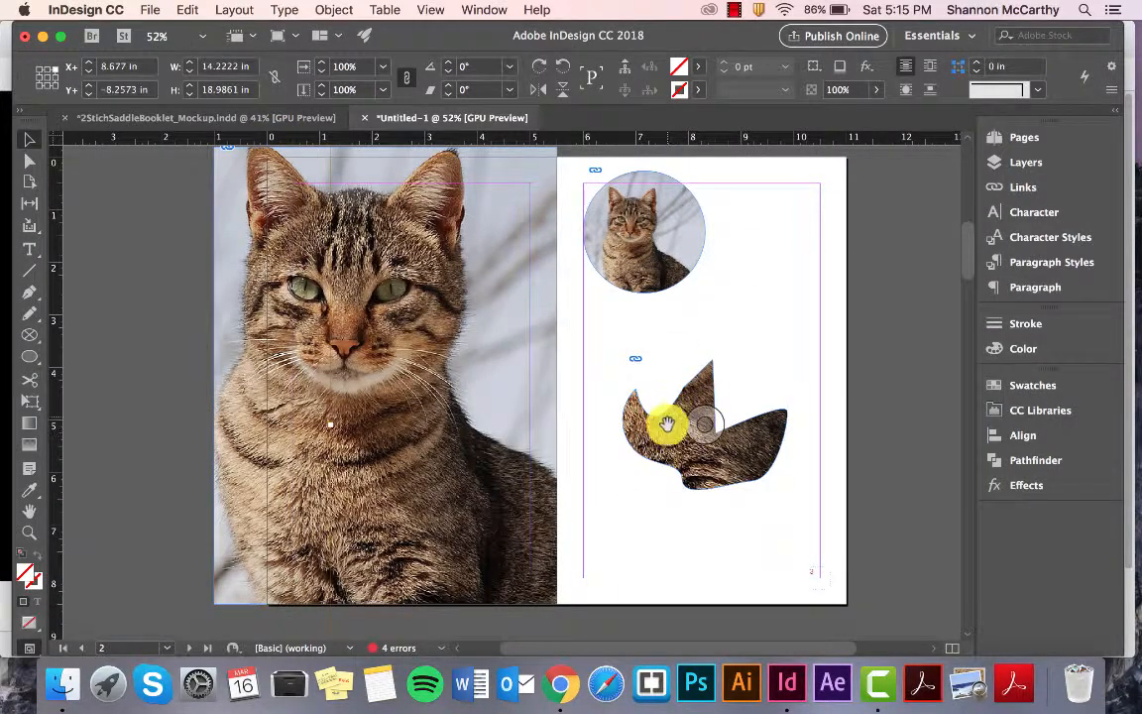
{"action": "left_click_drag", "start_coordinate": [668, 446], "coordinate": [671, 434]}
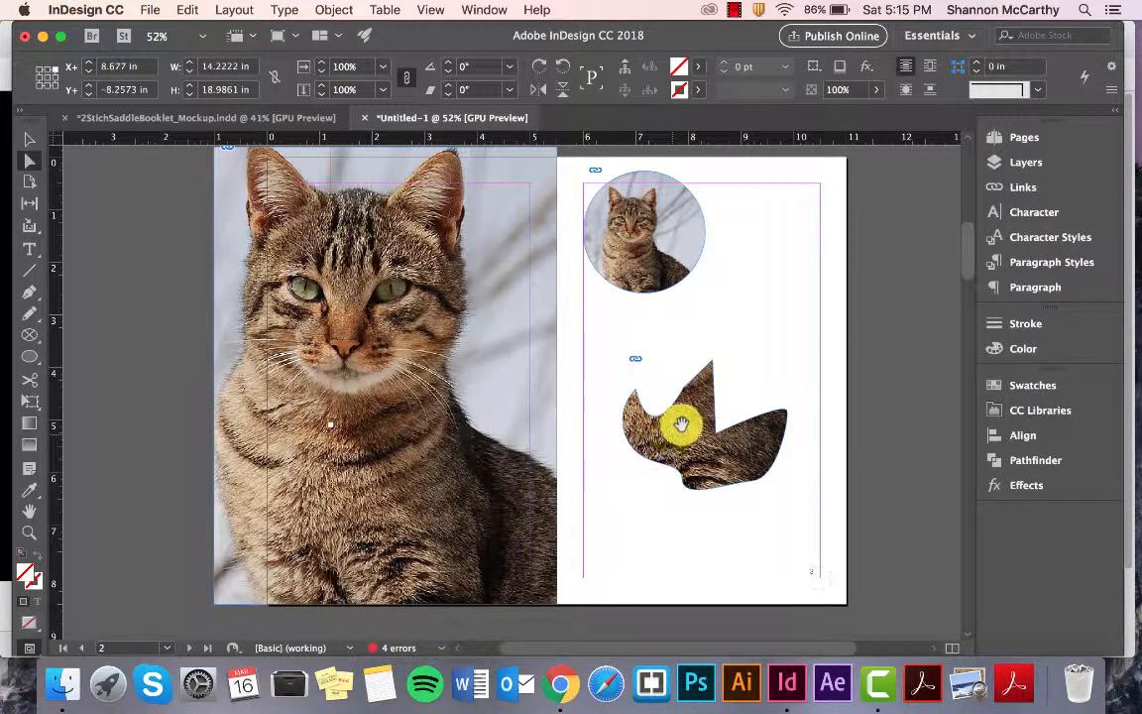
{"action": "key", "text": "super+alt+comma"}
{"action": "key", "text": "super+alt+comma"}
{"action": "key", "text": "super+alt+comma"}
{"action": "key", "text": "super+alt+comma"}
{"action": "key", "text": "super+alt+comma"}
{"action": "key", "text": "super+alt+comma"}
{"action": "key", "text": "super+alt+comma"}
{"action": "key", "text": "super+alt+comma"}
{"action": "key", "text": "super+alt+comma"}
{"action": "key", "text": "super+alt+comma"}
{"action": "key", "text": "super+alt+comma"}
{"action": "key", "text": "super+alt+comma"}
{"action": "key", "text": "super+alt+comma"}
{"action": "key", "text": "super+alt+comma"}
{"action": "key", "text": "super+alt+comma"}
{"action": "key", "text": "super+alt+comma"}
{"action": "key", "text": "super+alt+comma"}
{"action": "key", "text": "super+alt+comma"}
{"action": "key", "text": "super+alt+comma"}
{"action": "key", "text": "super+alt+comma"}
Reposition the cat picture within the freeform shape, move the whole shape up toward page 3's outer margin, just below the circular image, and deselect it.
{"action": "left_click_drag", "start_coordinate": [682, 425], "coordinate": [772, 397]}
{"action": "key", "text": "v"}
{"action": "left_click", "coordinate": [782, 364]}
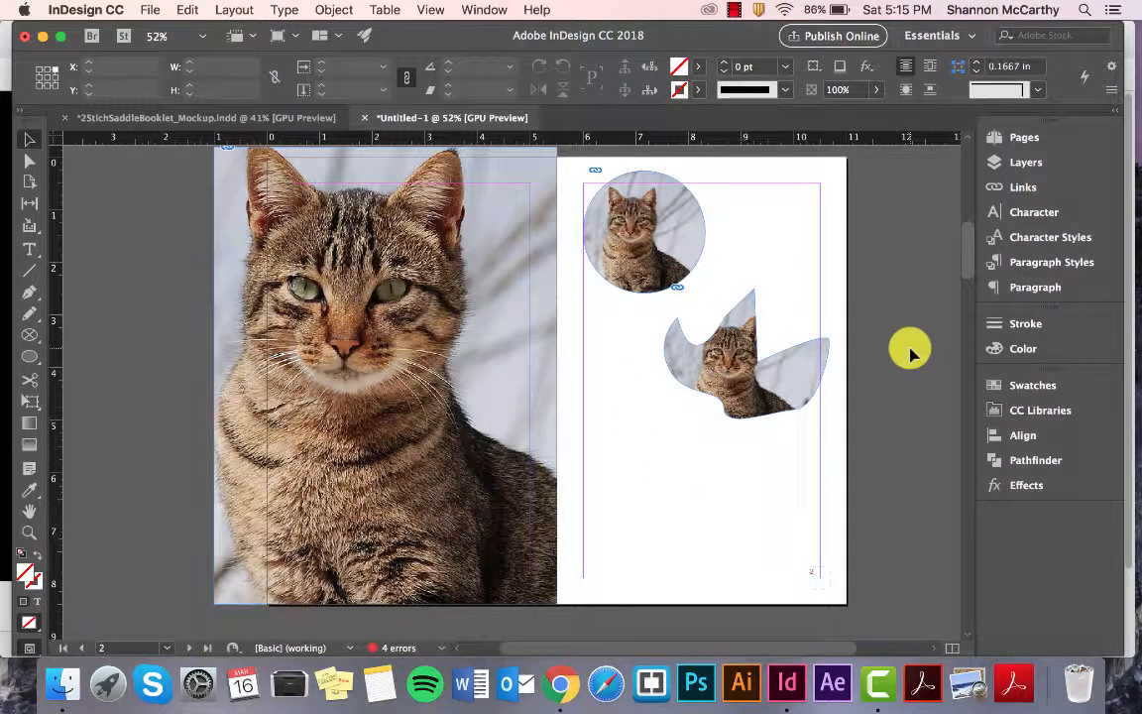